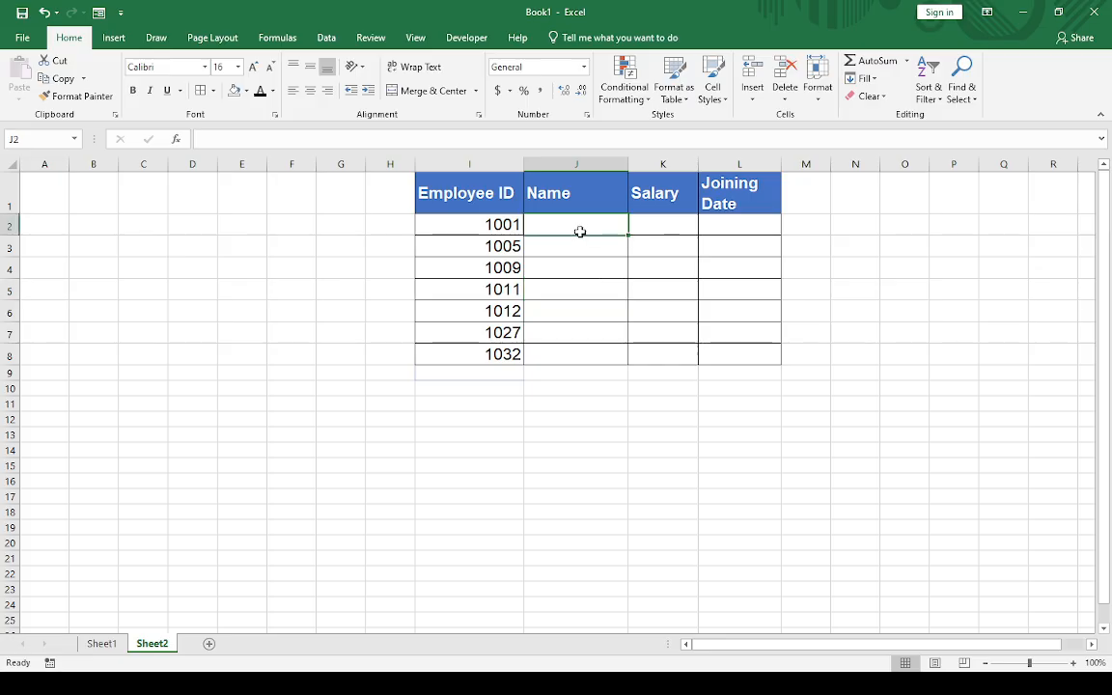
- Review the empty lookup table on Sheet2 and the employee source data on Sheet1
left_click(684, 231)
left_click(734, 230)
left_click(606, 288)
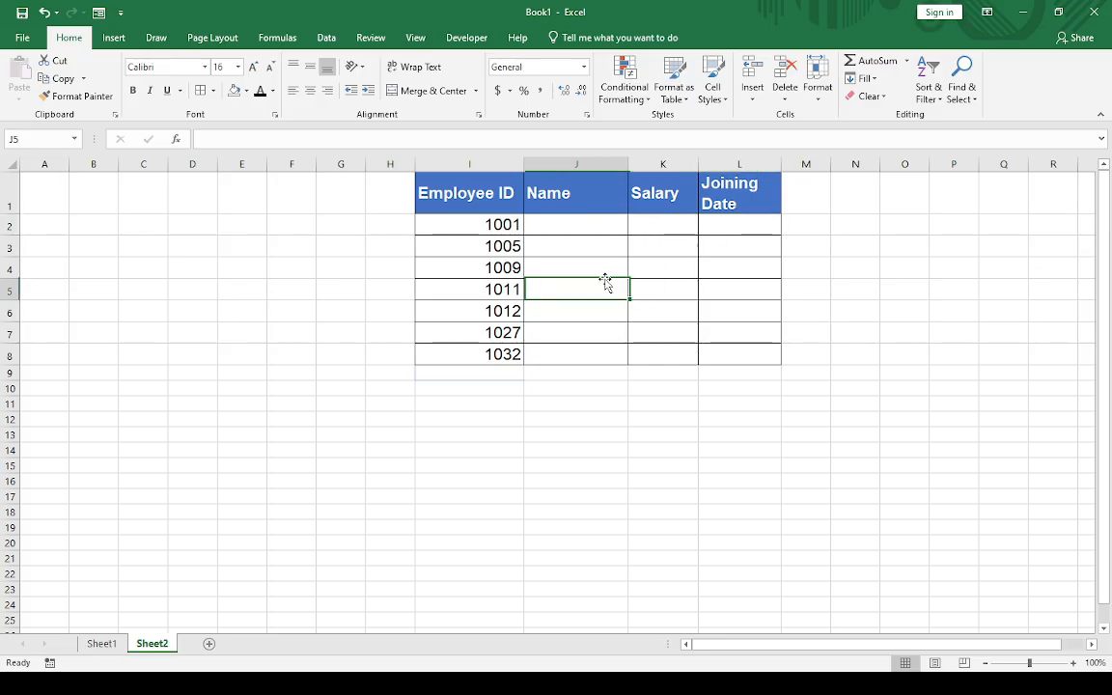
left_click(101, 644)
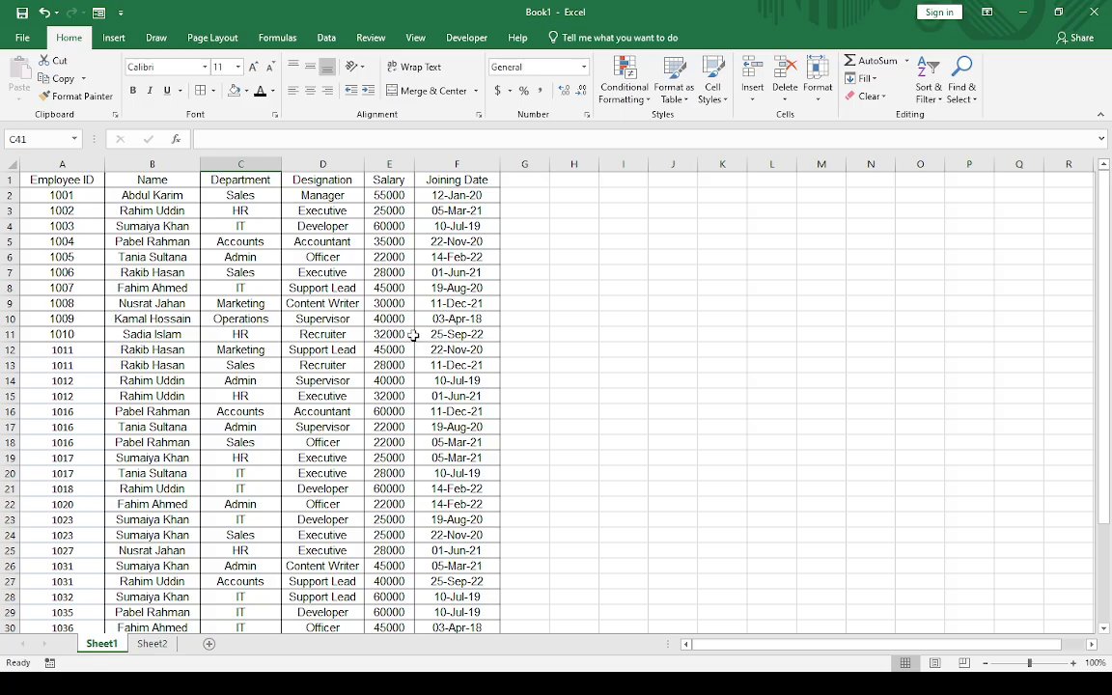
left_click(252, 270)
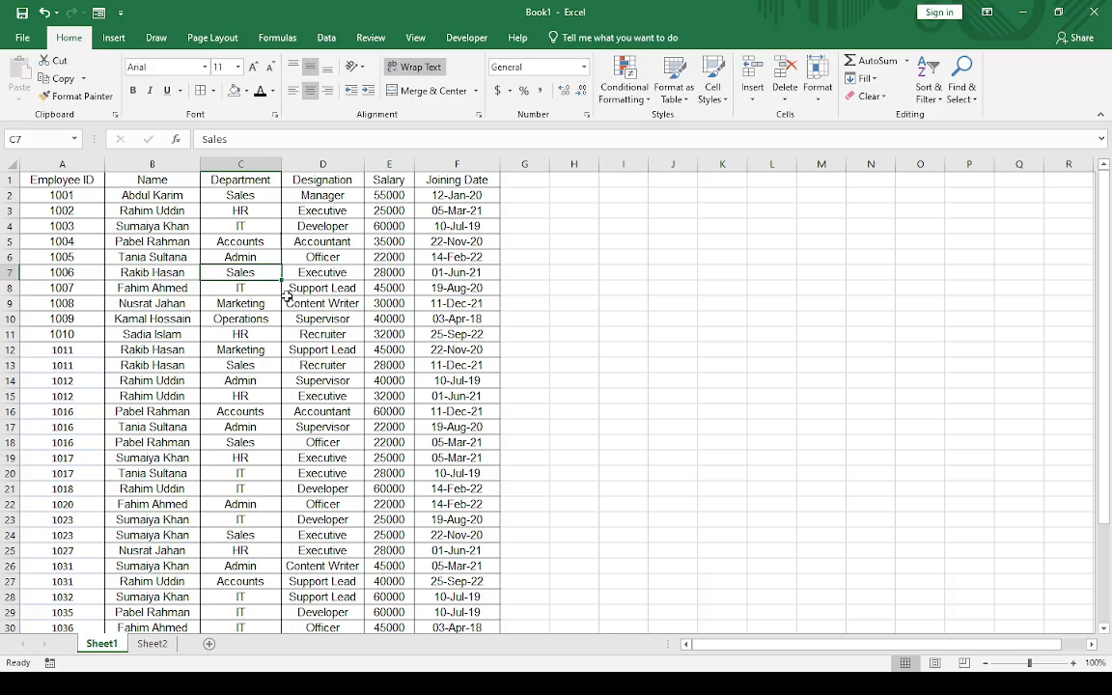
left_click(295, 316)
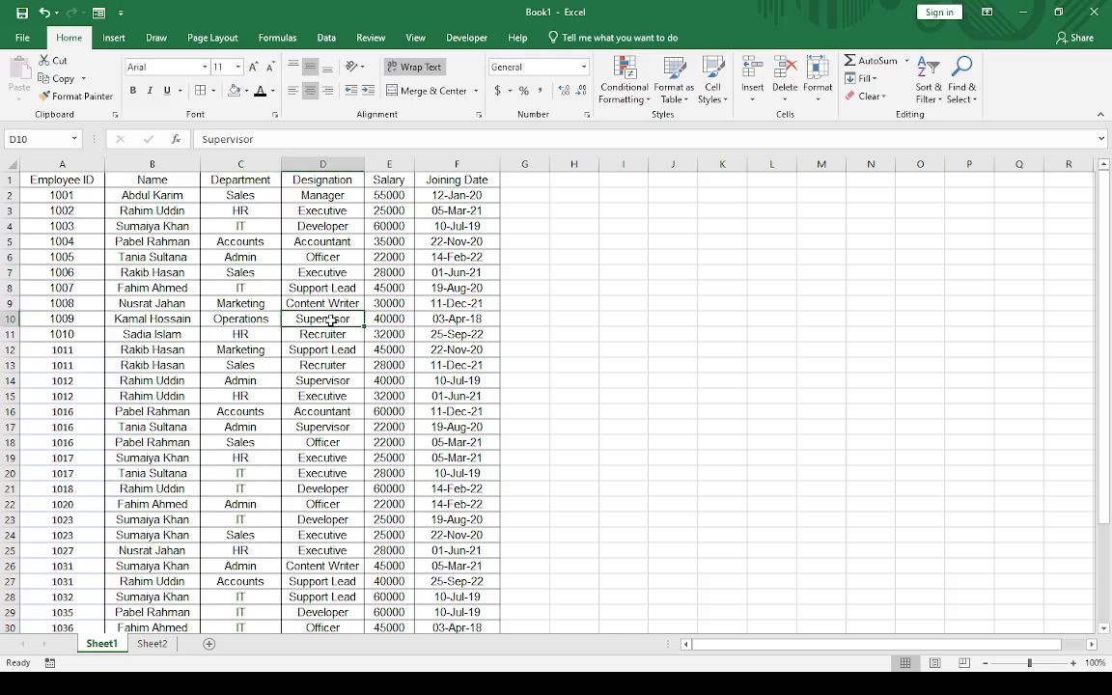
- Try to remove duplicate rows from the whole employee data range on Sheet1
key("ctrl+a")
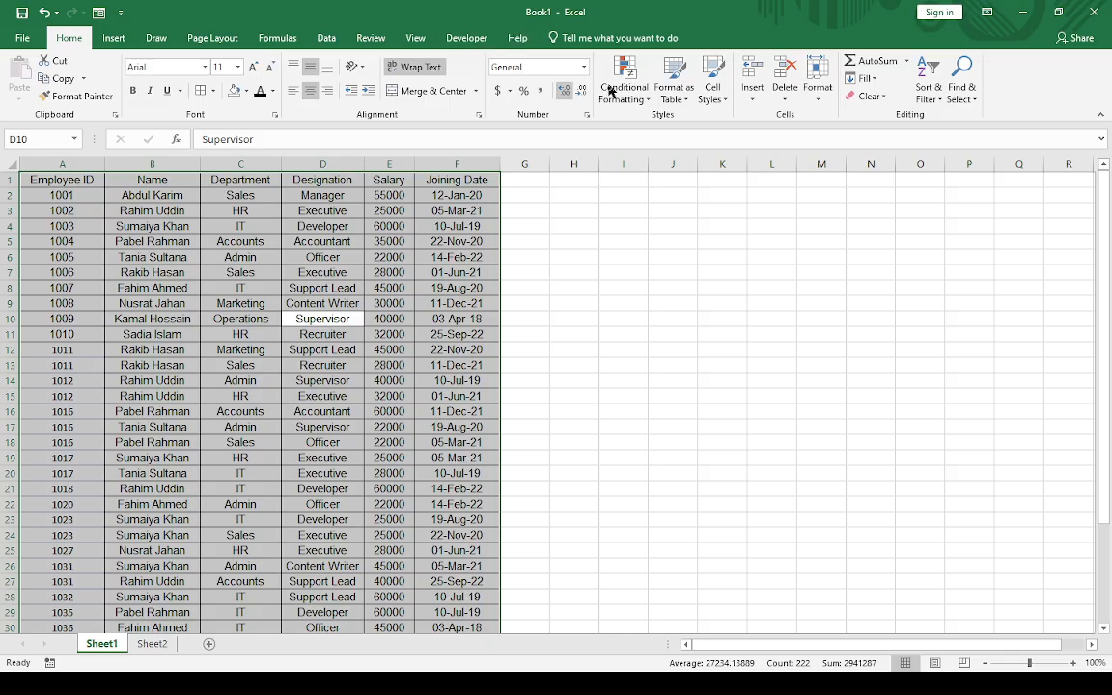
left_click(328, 38)
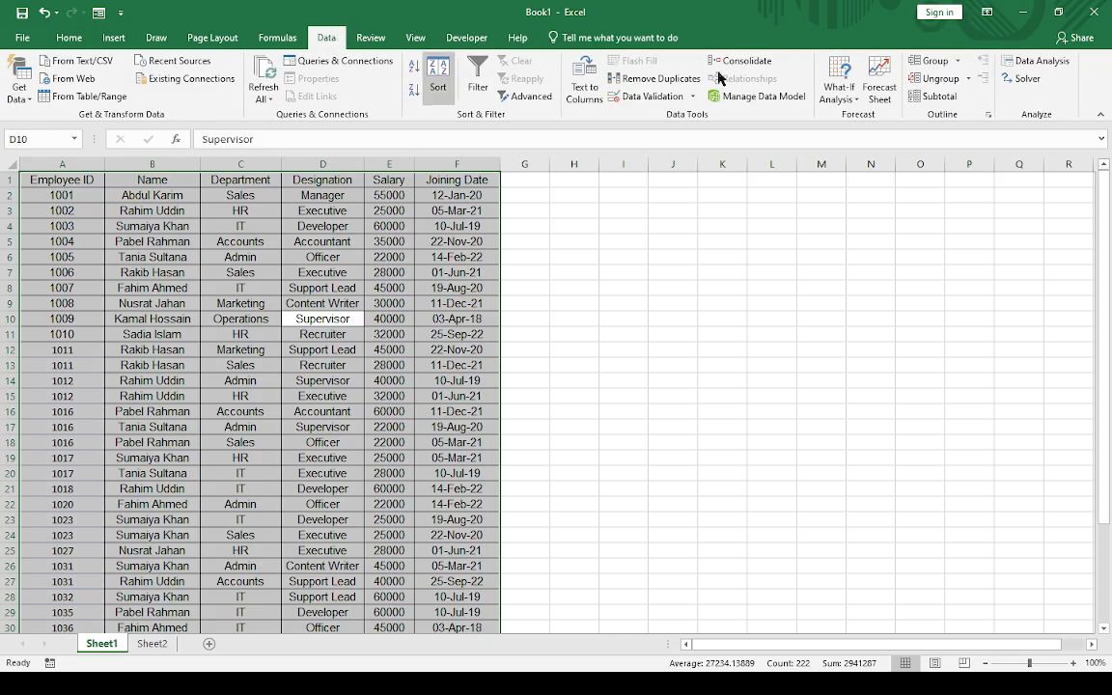
left_click(682, 81)
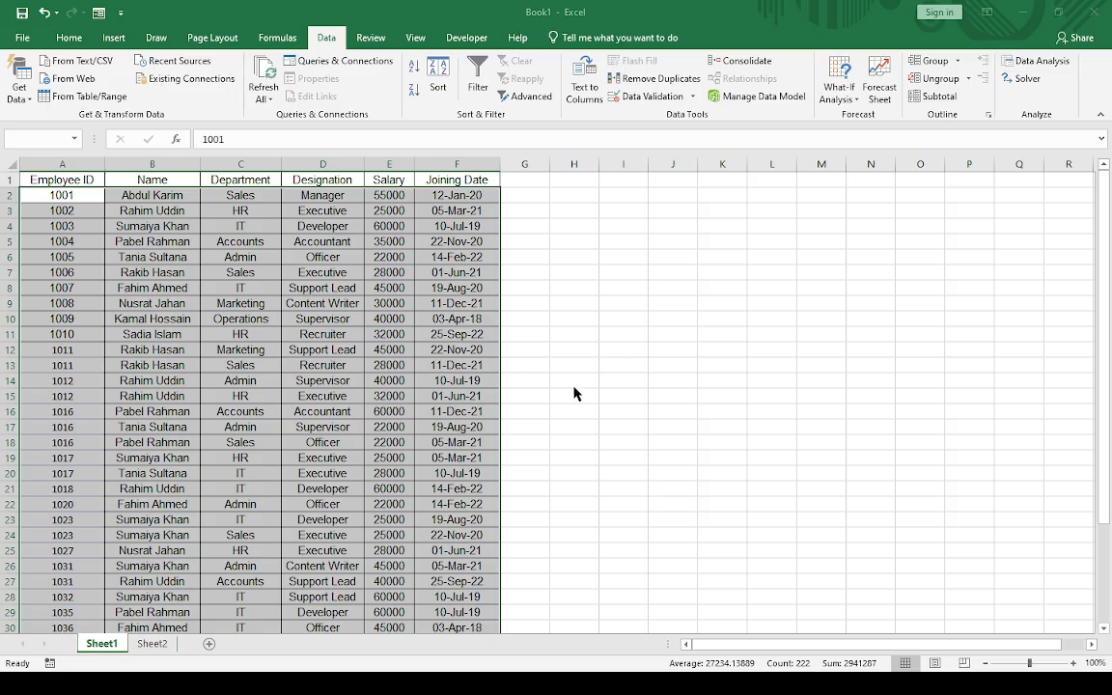
left_click(297, 394)
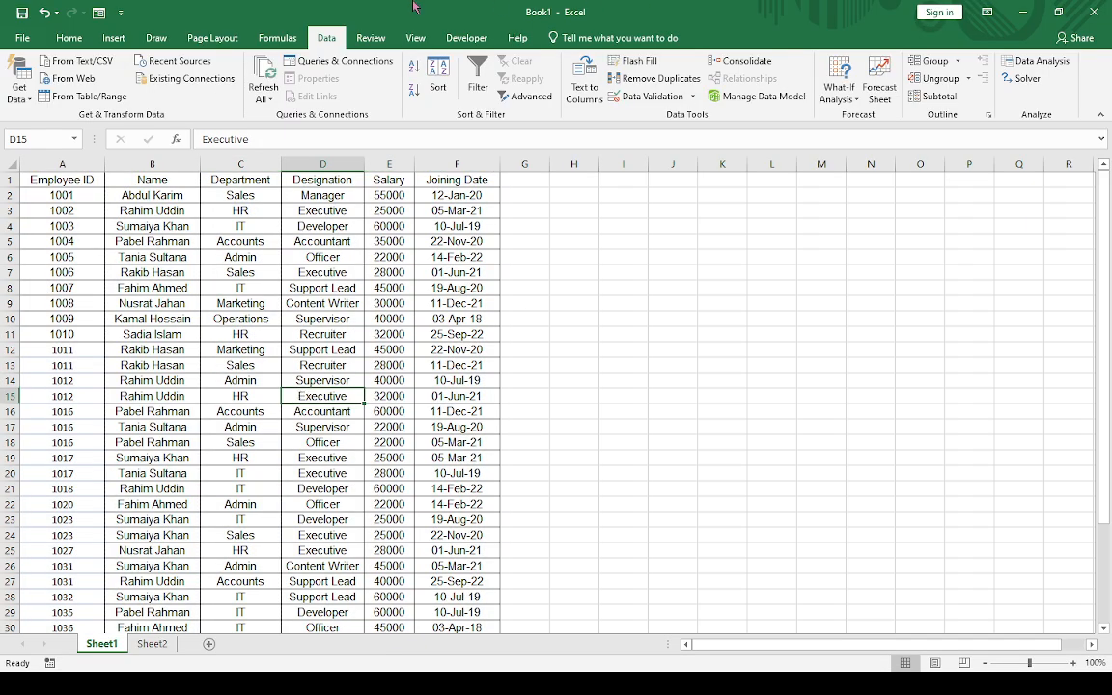
- Convert the employee data range on Sheet1 into a table, using its first row as headers
left_click(244, 382)
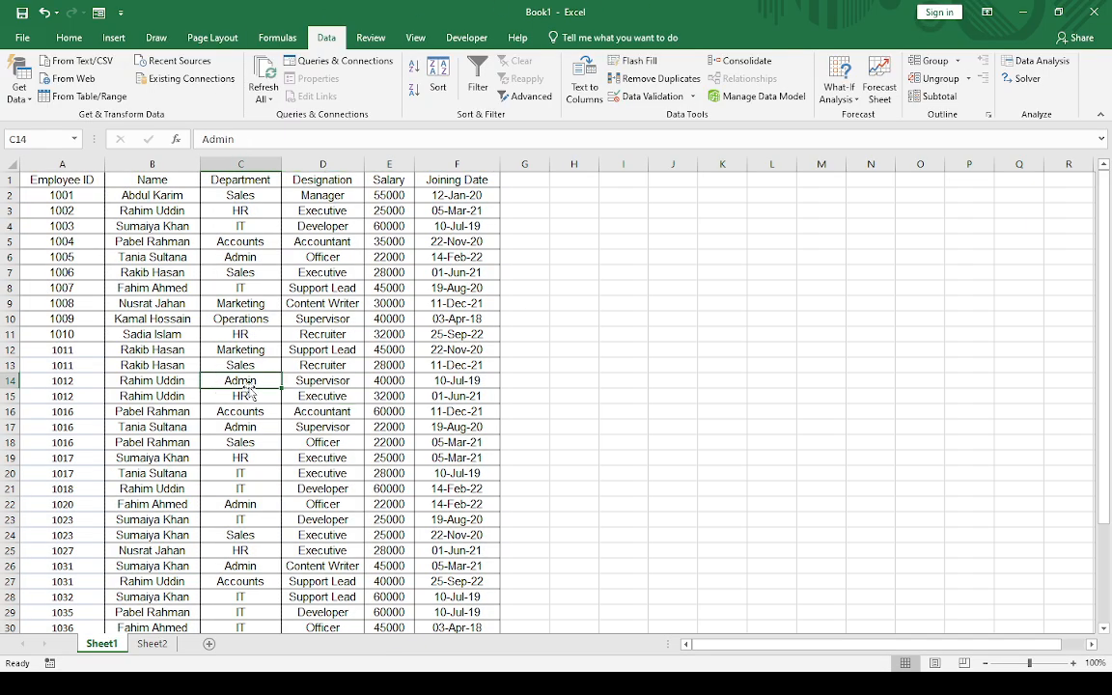
key("ctrl+t")
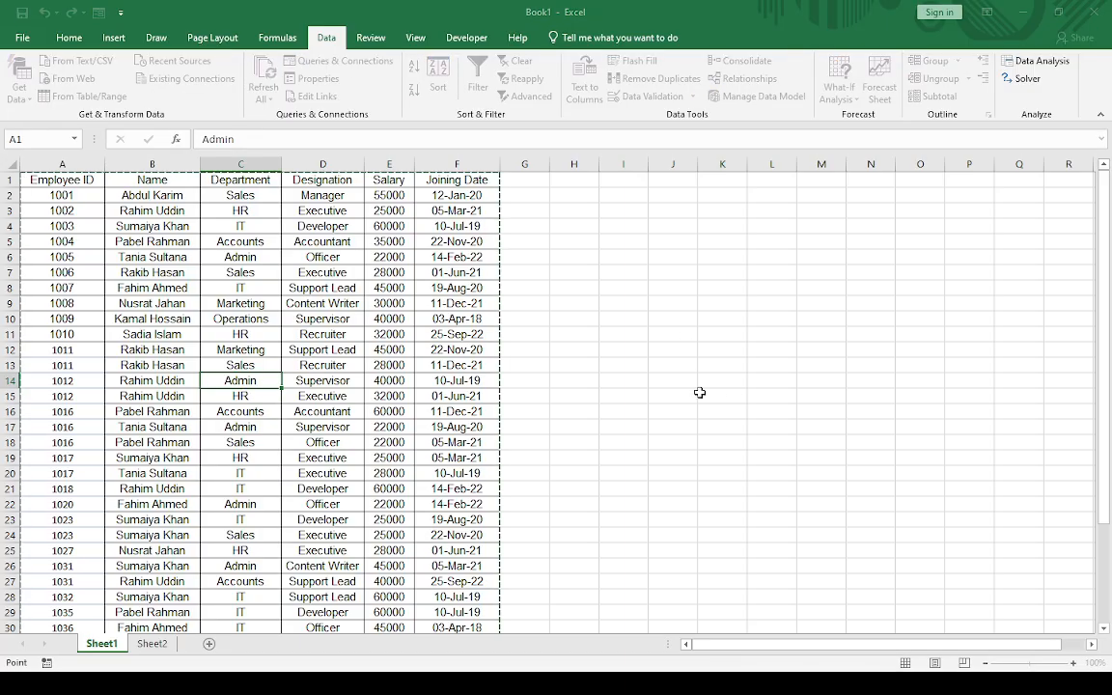
key("Return")
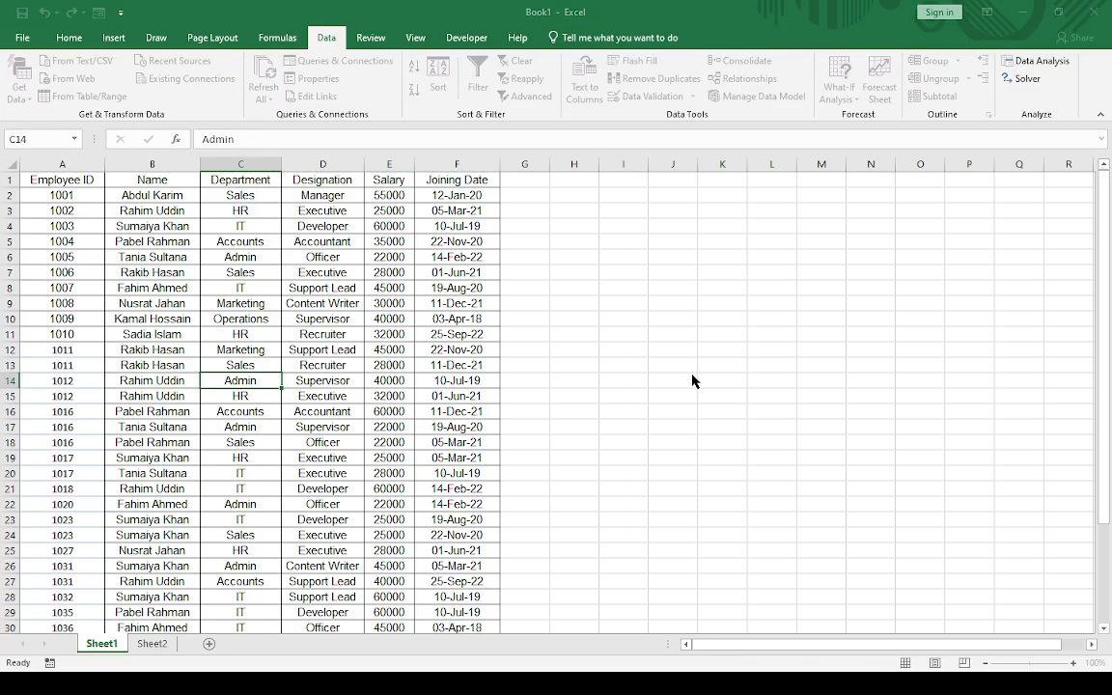
left_click(299, 365)
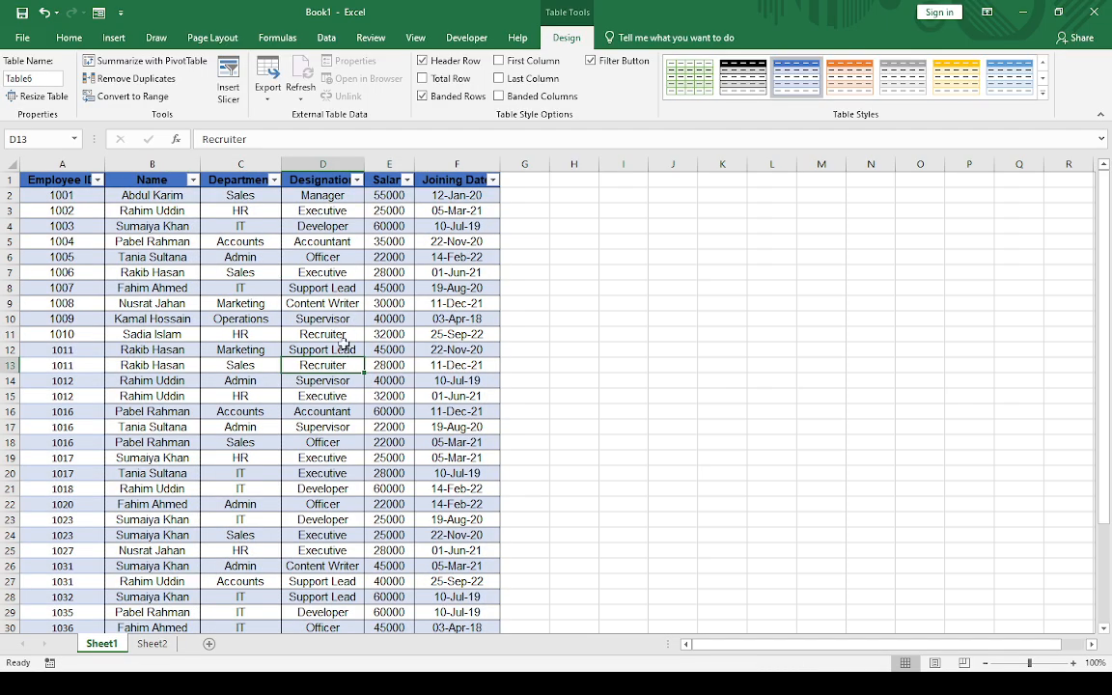
- Start a VLOOKUP formula in cell J2 of Sheet2 with Employee ID cell I2 as the lookup value
left_click(152, 643)
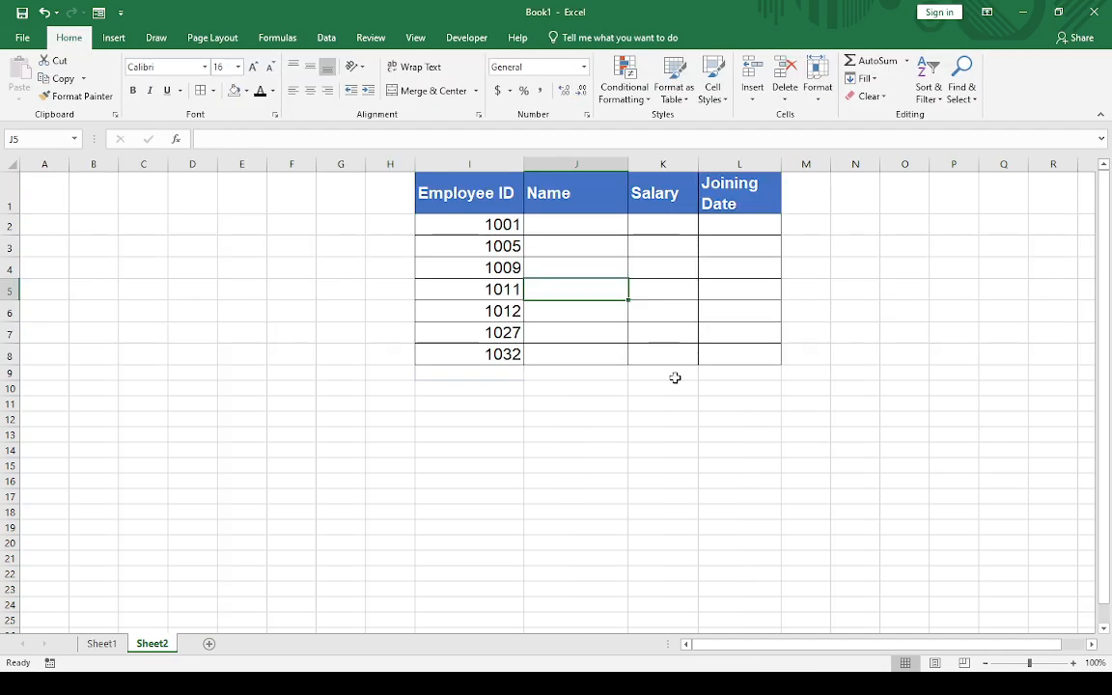
left_click(568, 228)
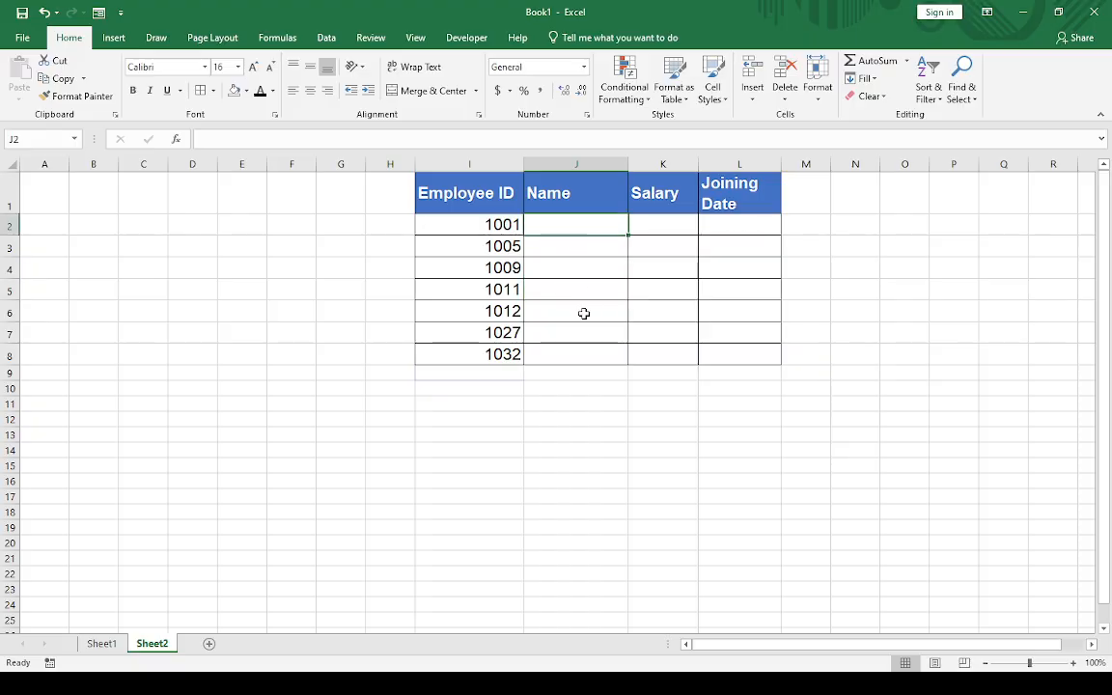
type("=vl")
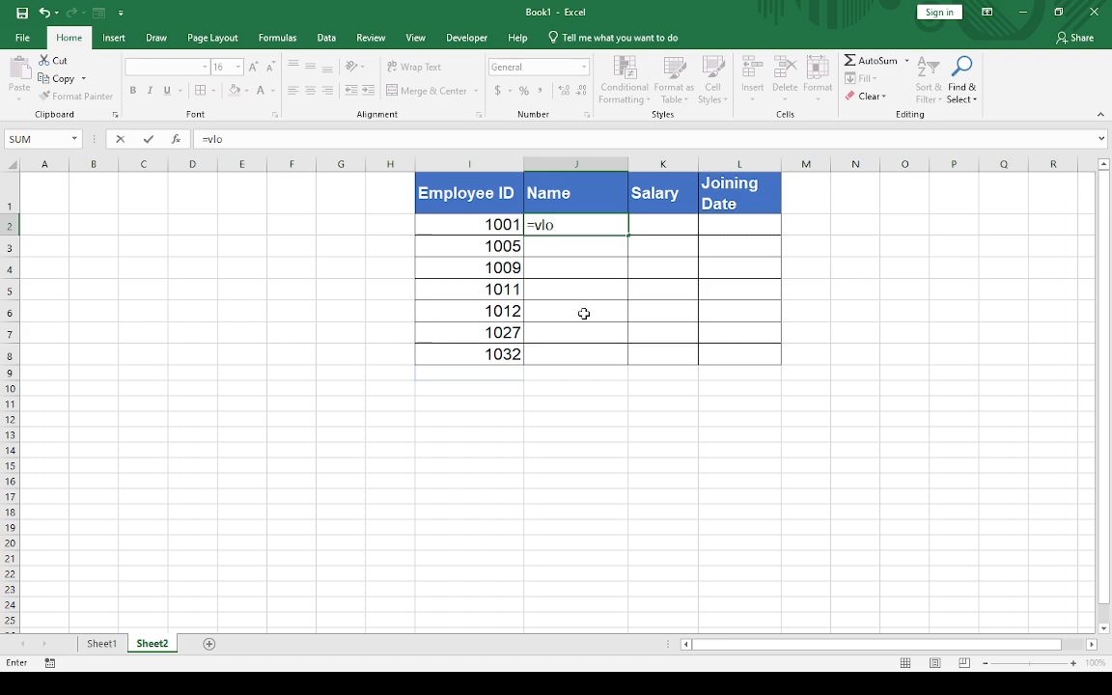
type("o")
key("Tab")
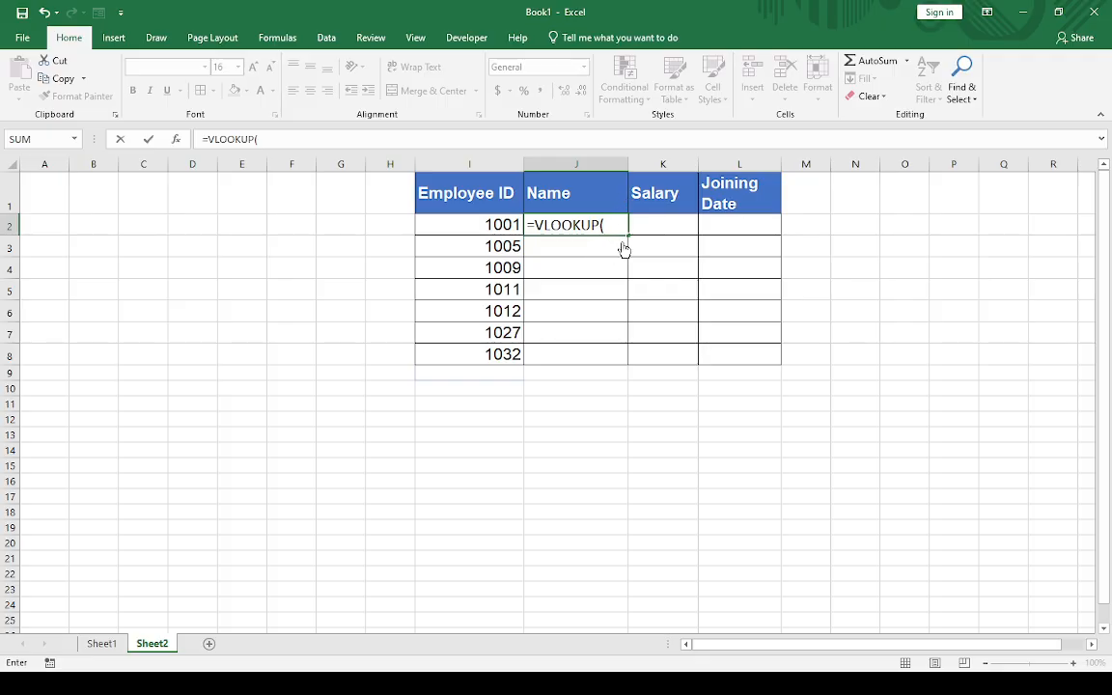
left_click(492, 224)
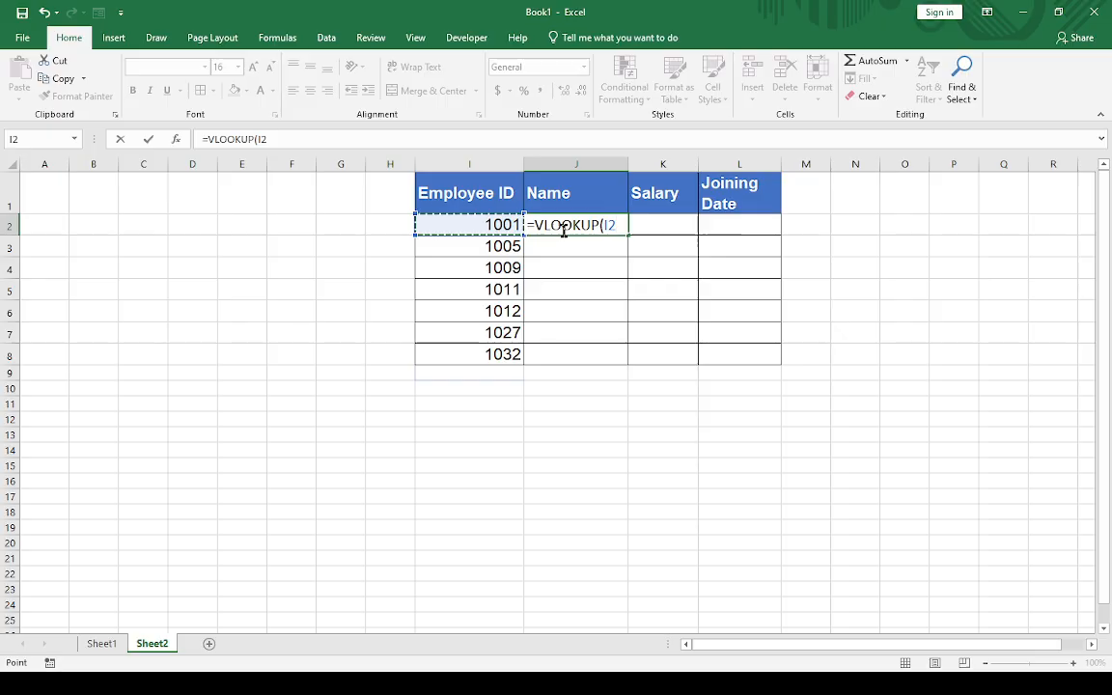
type(",")
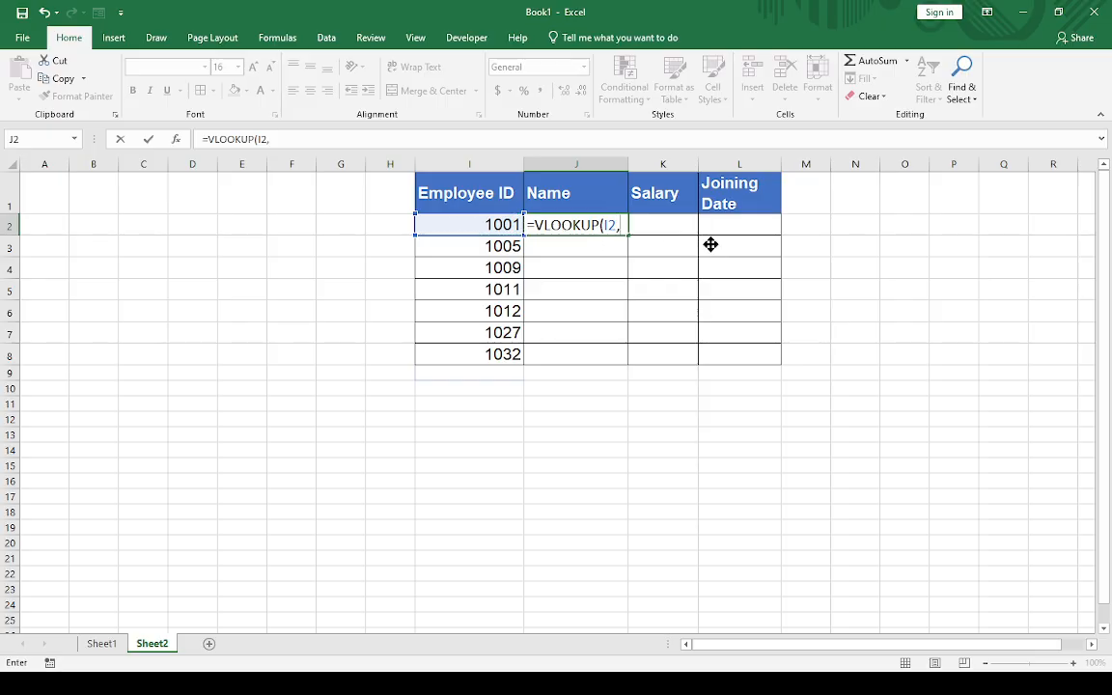
- Use the entire employee table on Sheet1, Table6[#All], as the table array of the Name formula
left_click(102, 642)
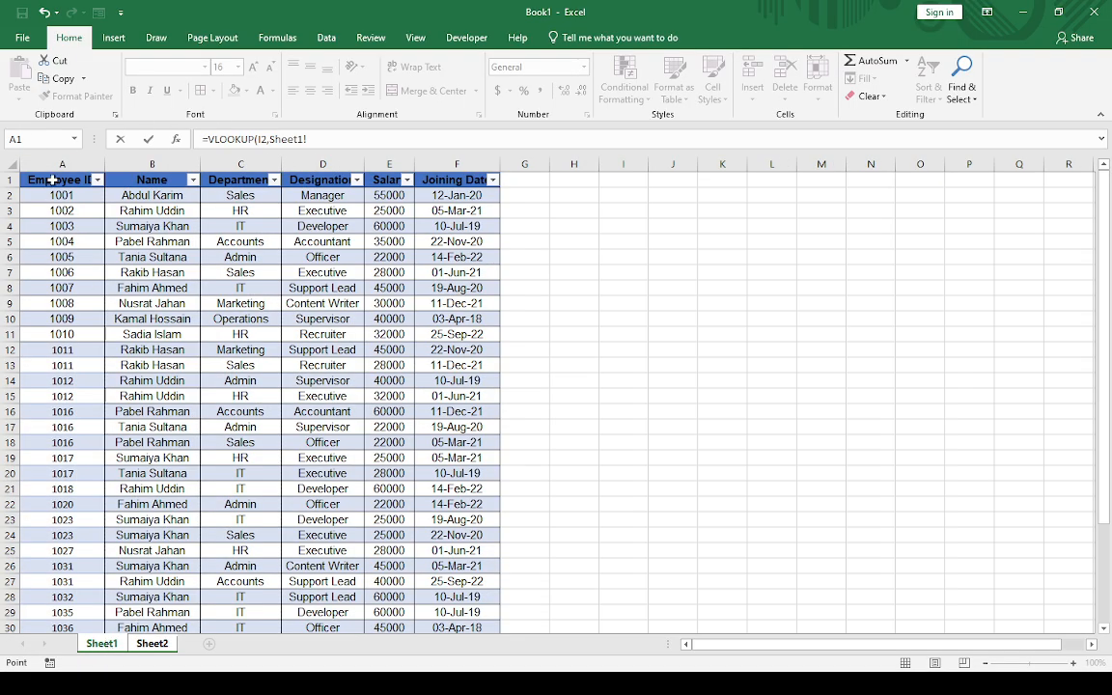
left_click_drag(51, 179, 458, 170)
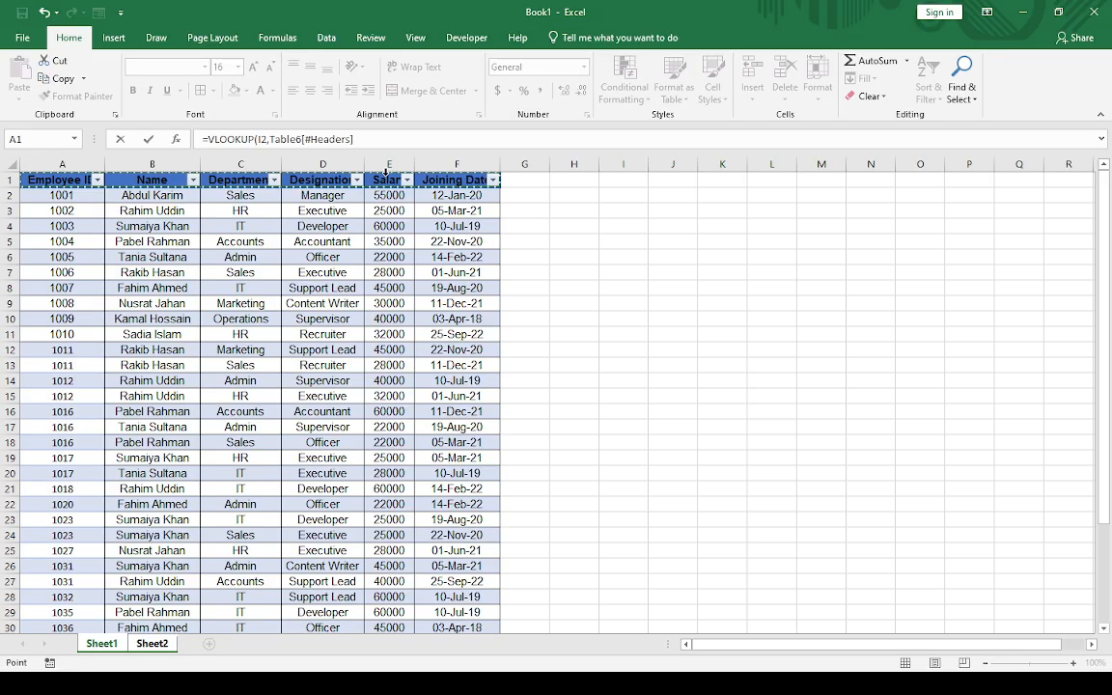
key("ctrl+a")
key("ctrl+a")
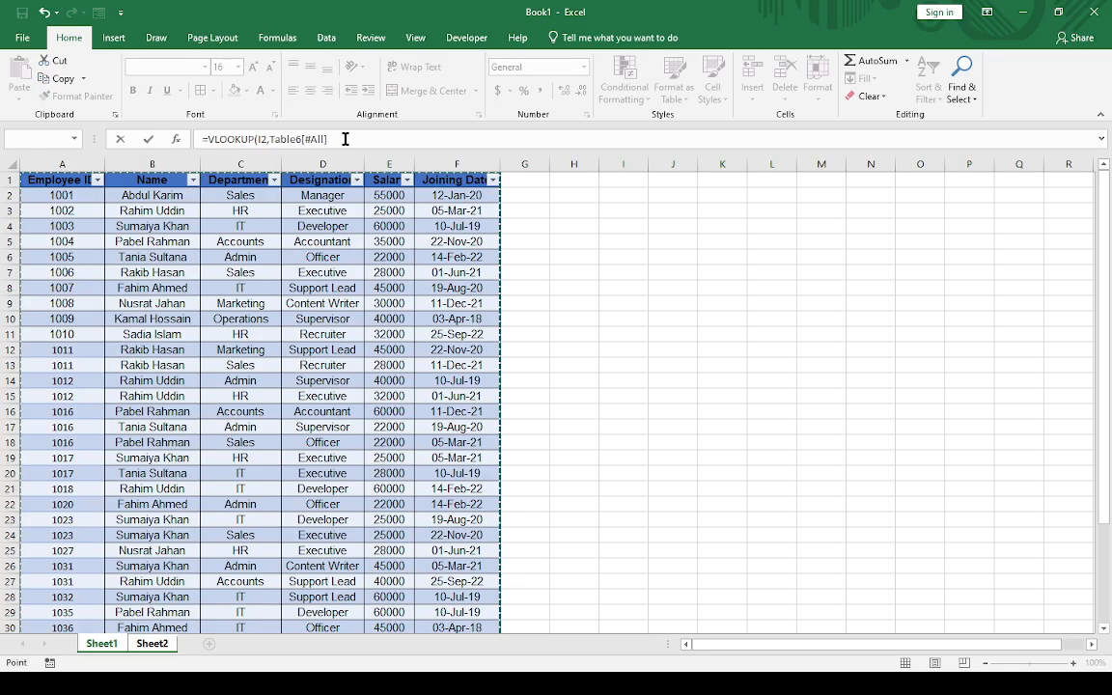
- Complete the Name formula with column index 2 and exact match FALSE, and fill it down to J8
left_click(345, 139)
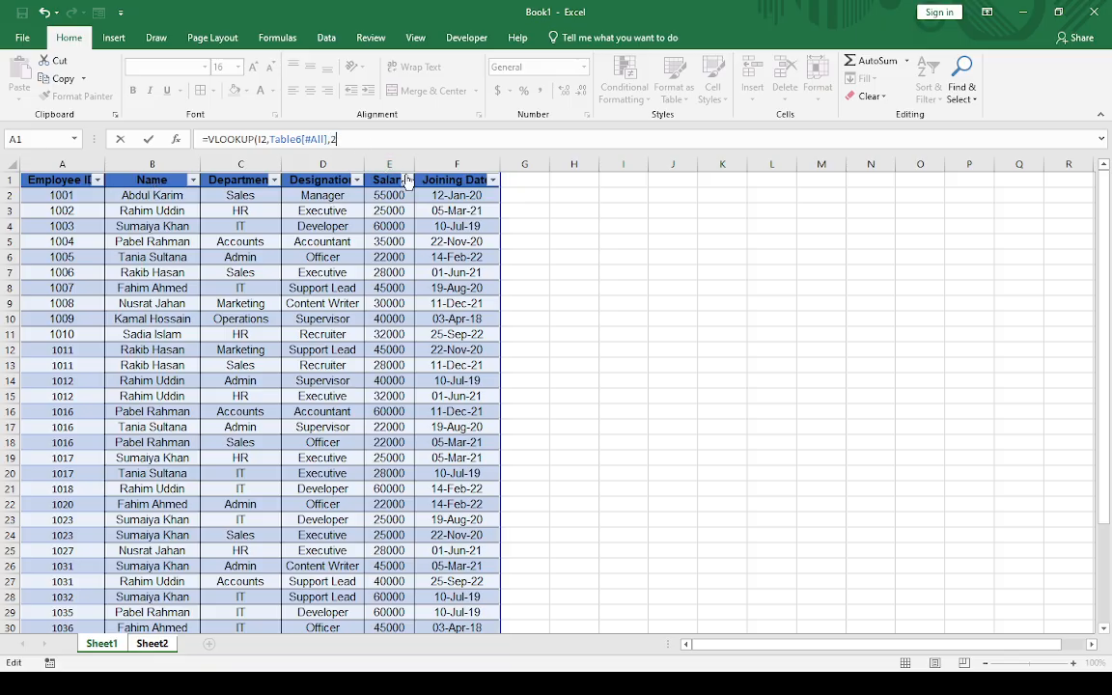
type(",")
type("FALSE)")
key("Return")
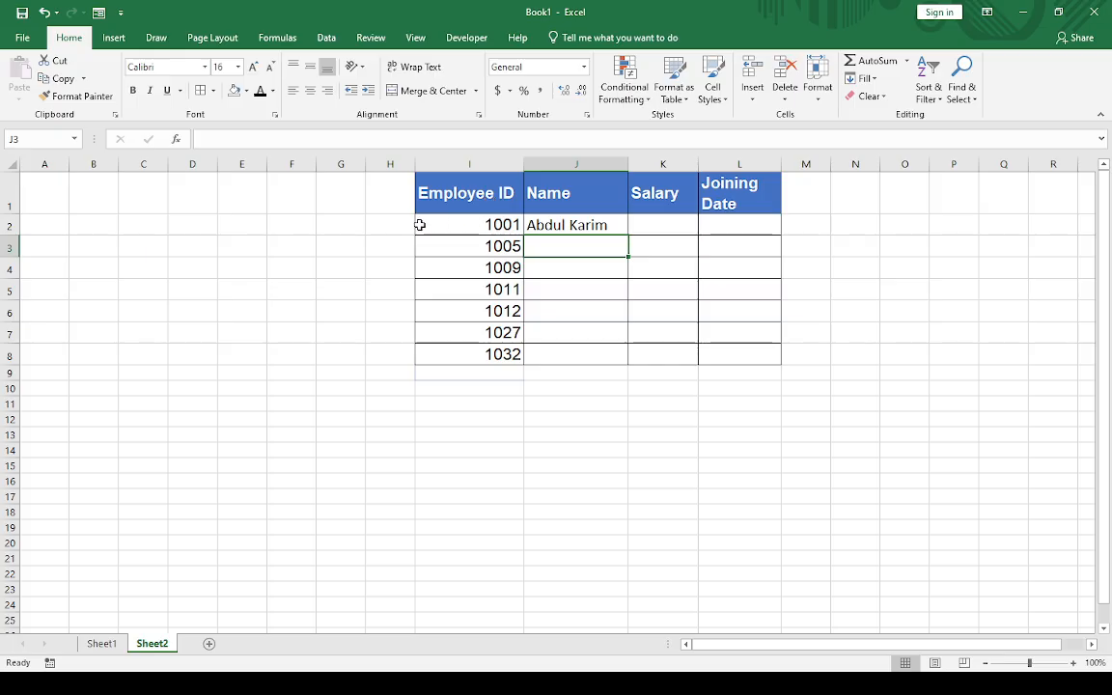
left_click(606, 222)
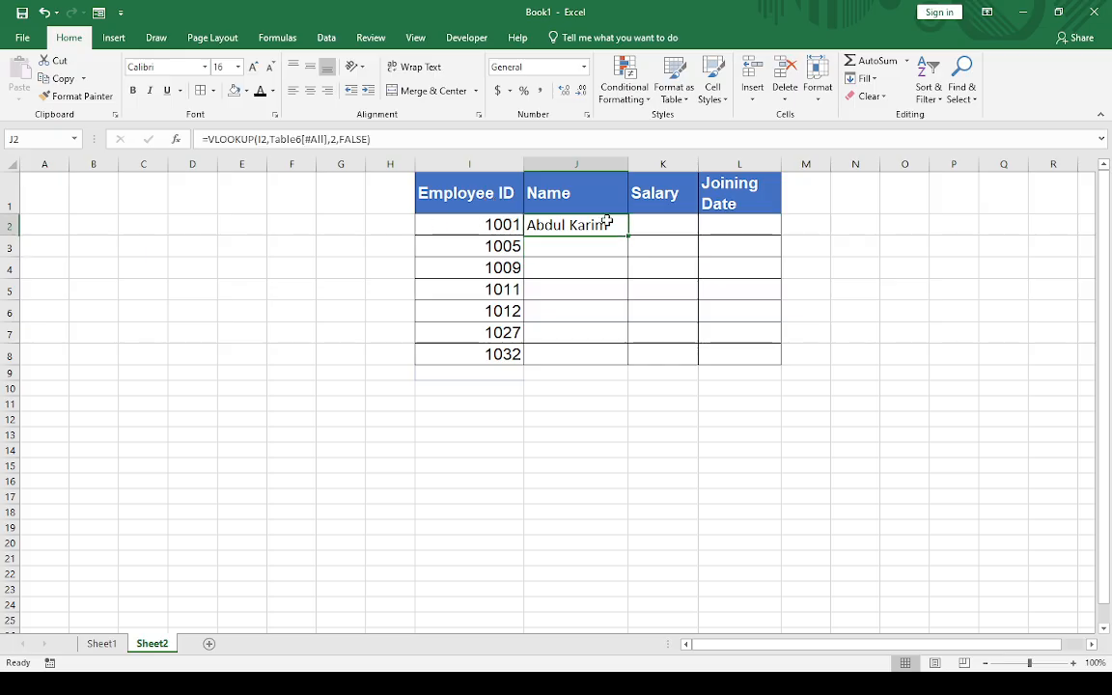
double_click(629, 240)
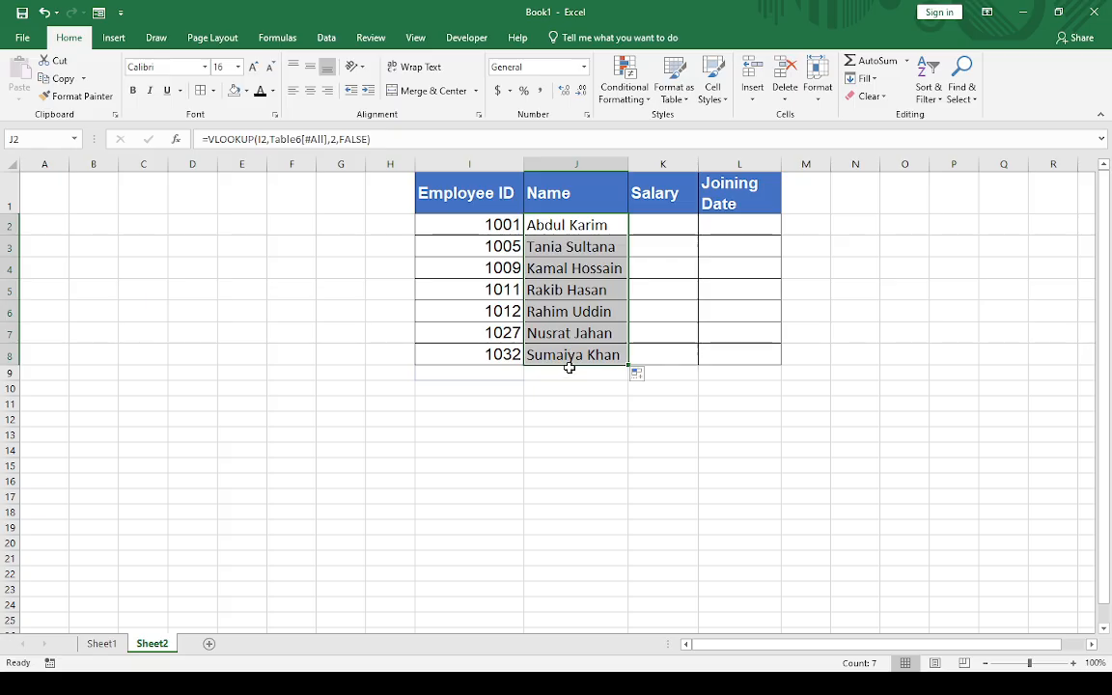
- Start a VLOOKUP formula in Salary cell K2 with Employee ID cell I2 as the lookup value
left_click(651, 230)
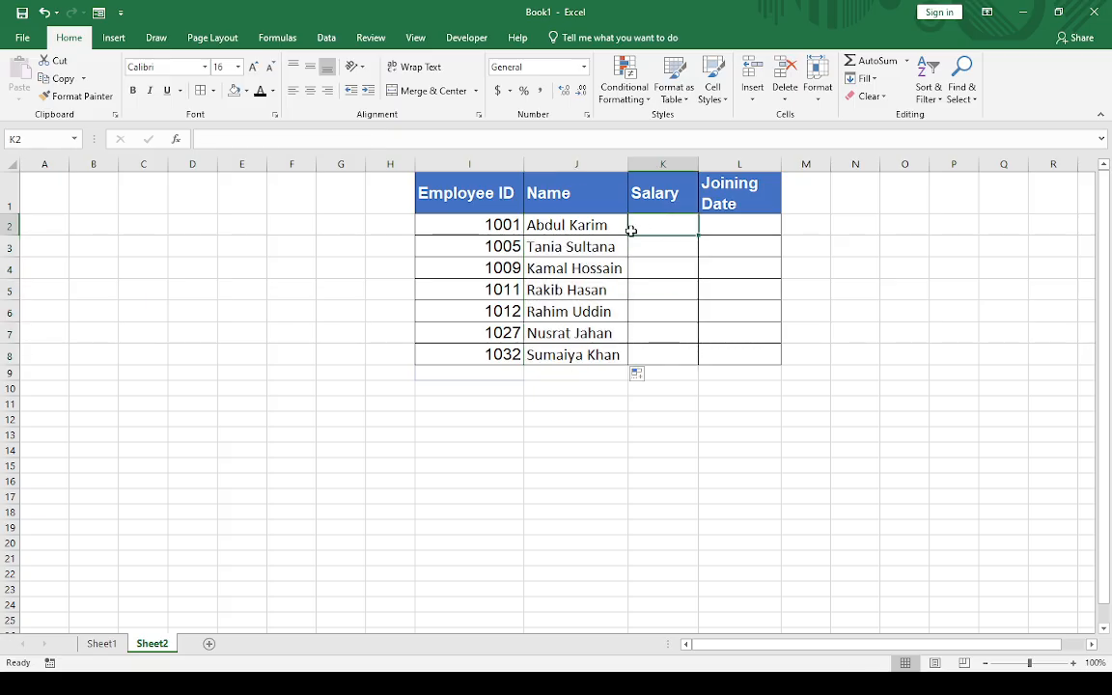
type("=")
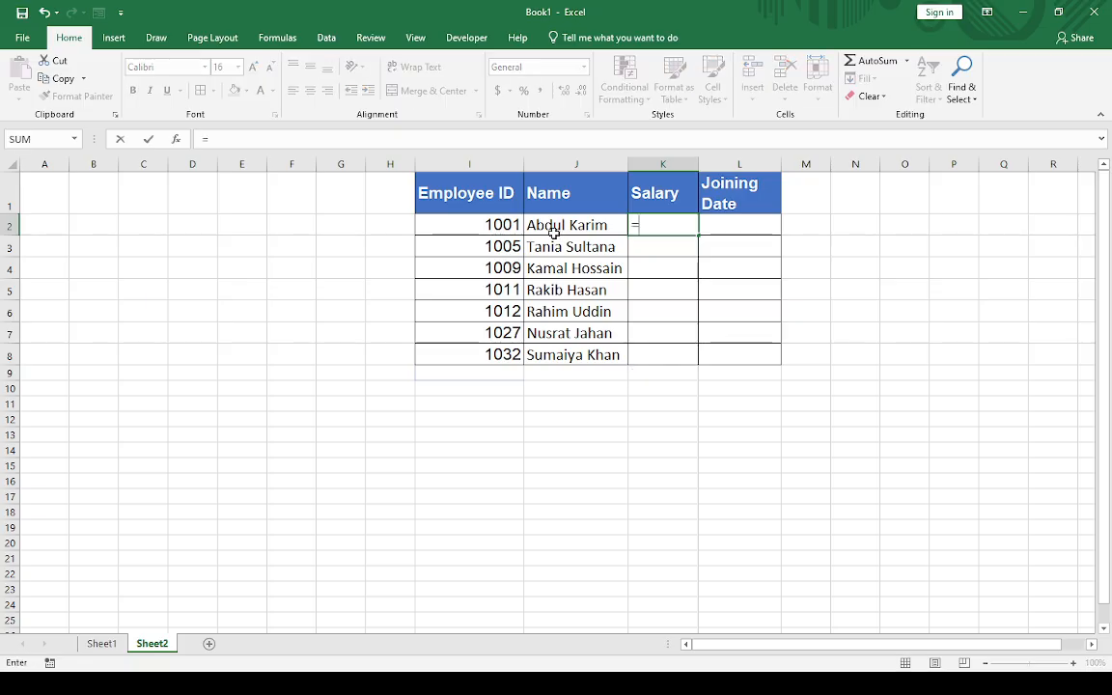
type("v")
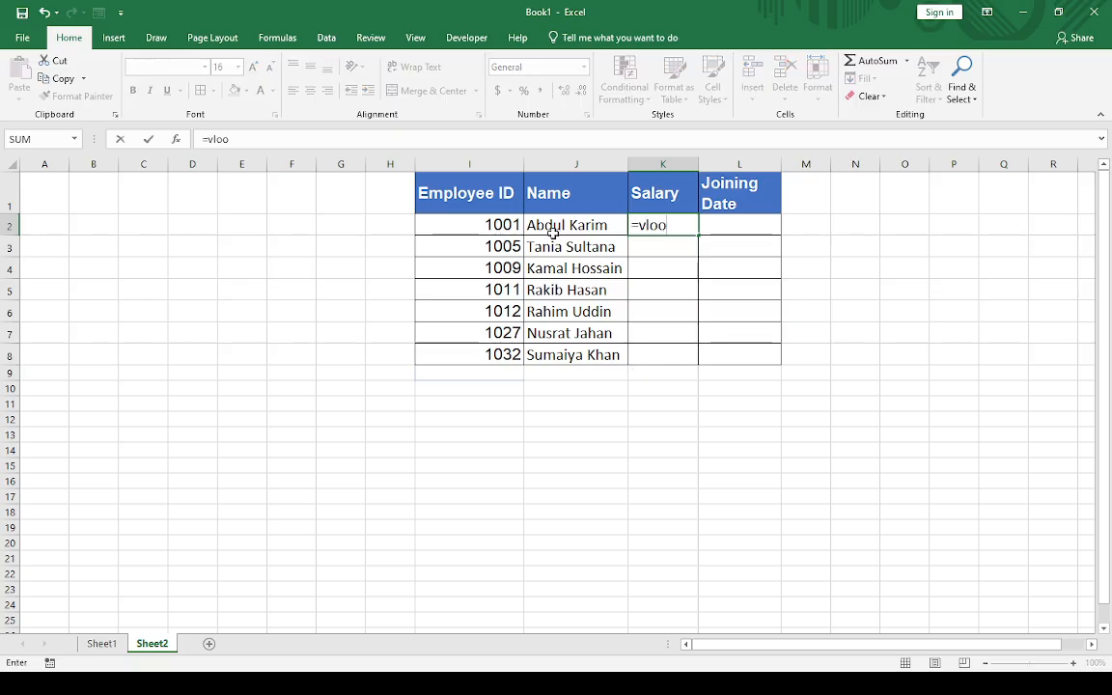
type("loo")
key("Tab")
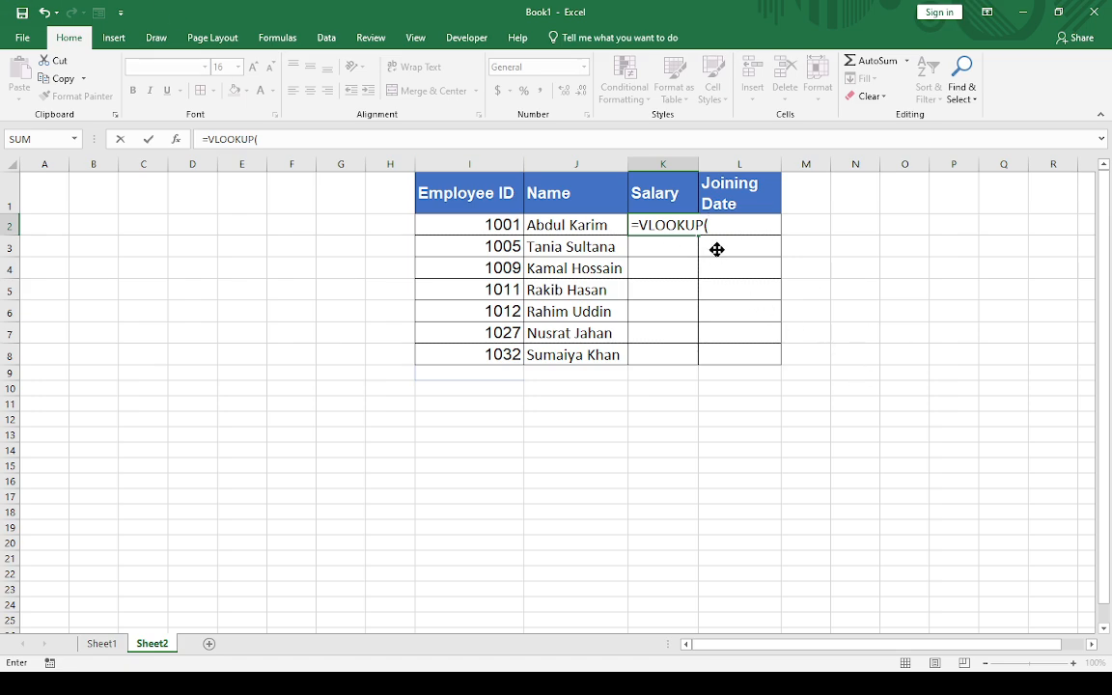
left_click(470, 228)
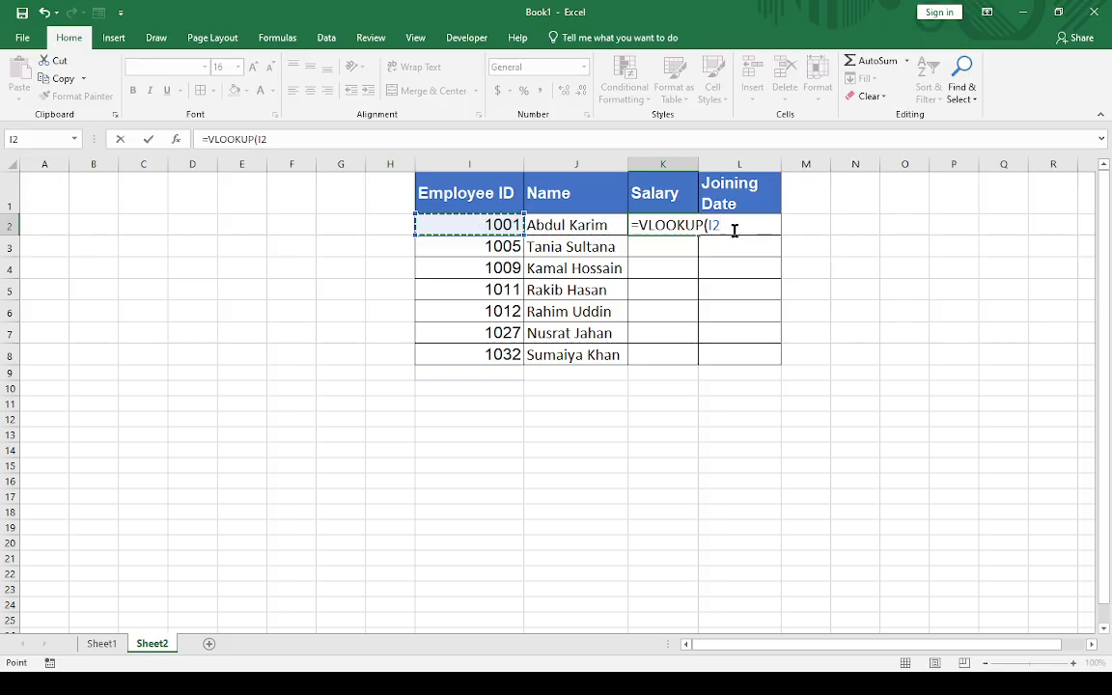
type(",")
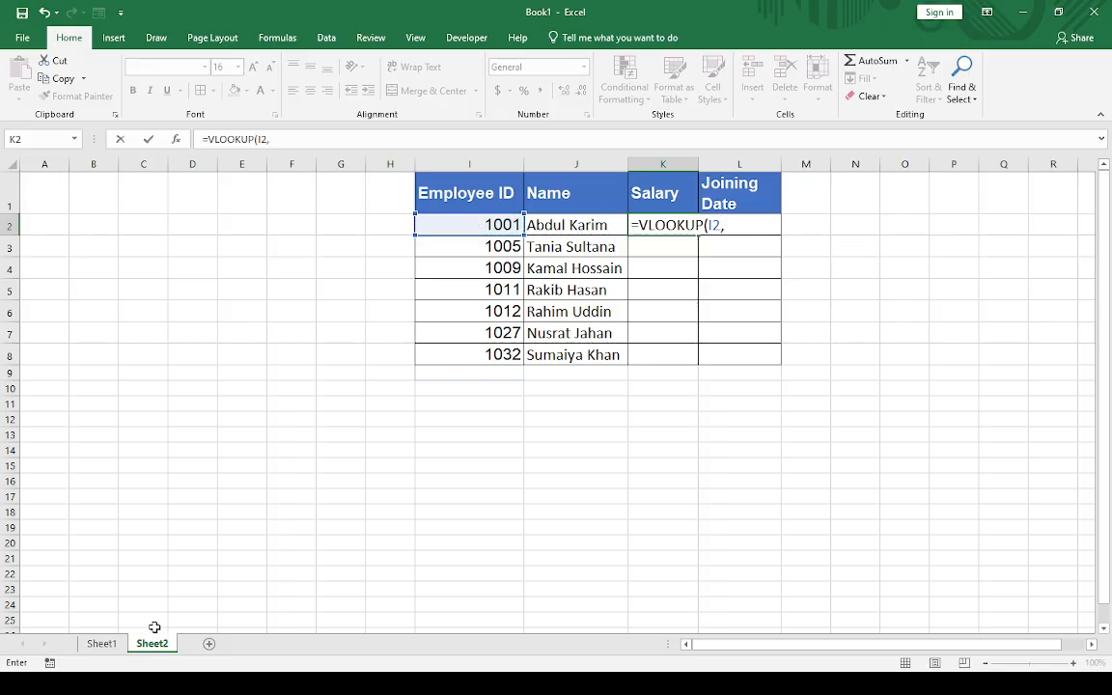
- Use the entire employee table on Sheet1, Table6[#All], as the table array of the Salary formula
left_click(98, 644)
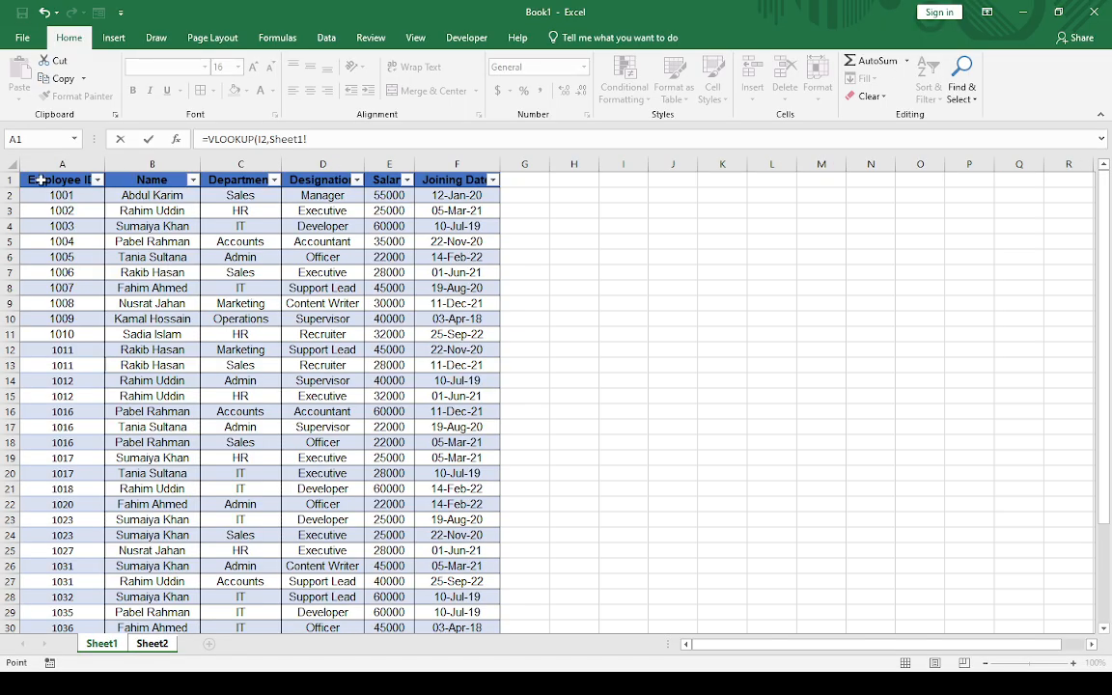
left_click_drag(37, 181, 416, 186)
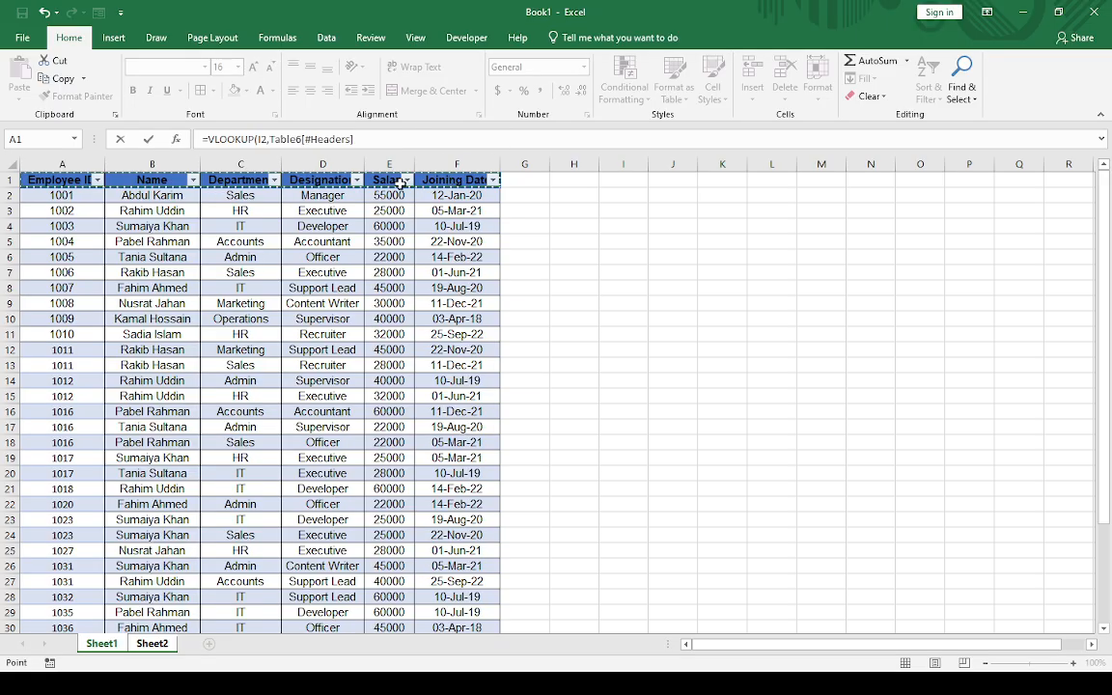
key("ctrl+shift+Down")
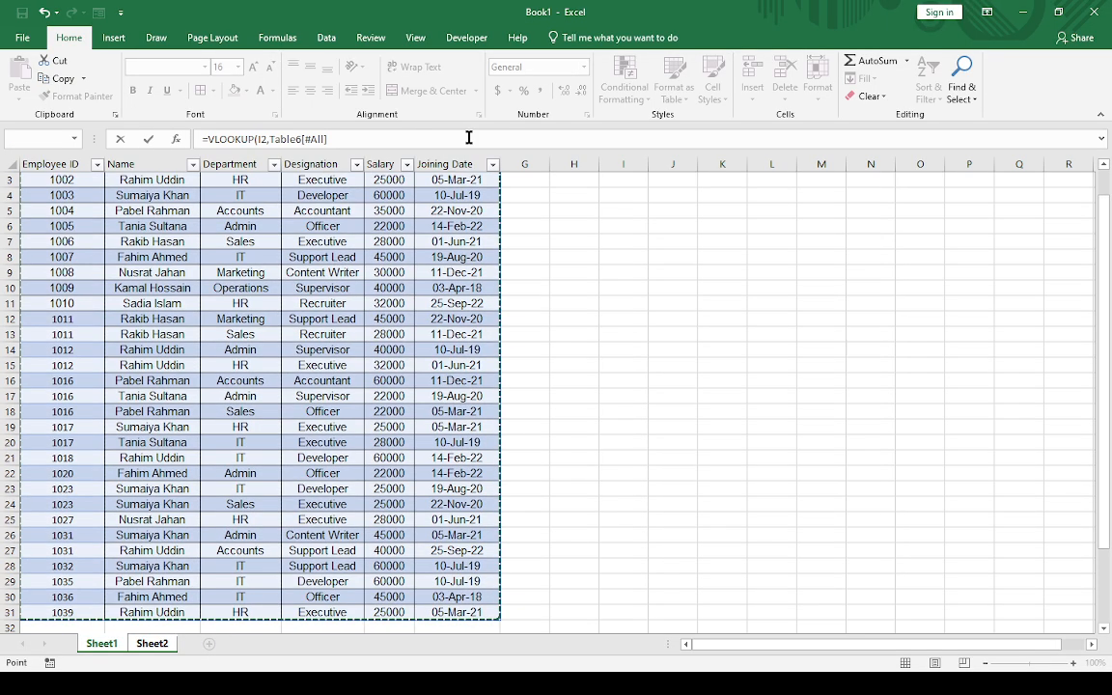
left_click(359, 141)
type(",")
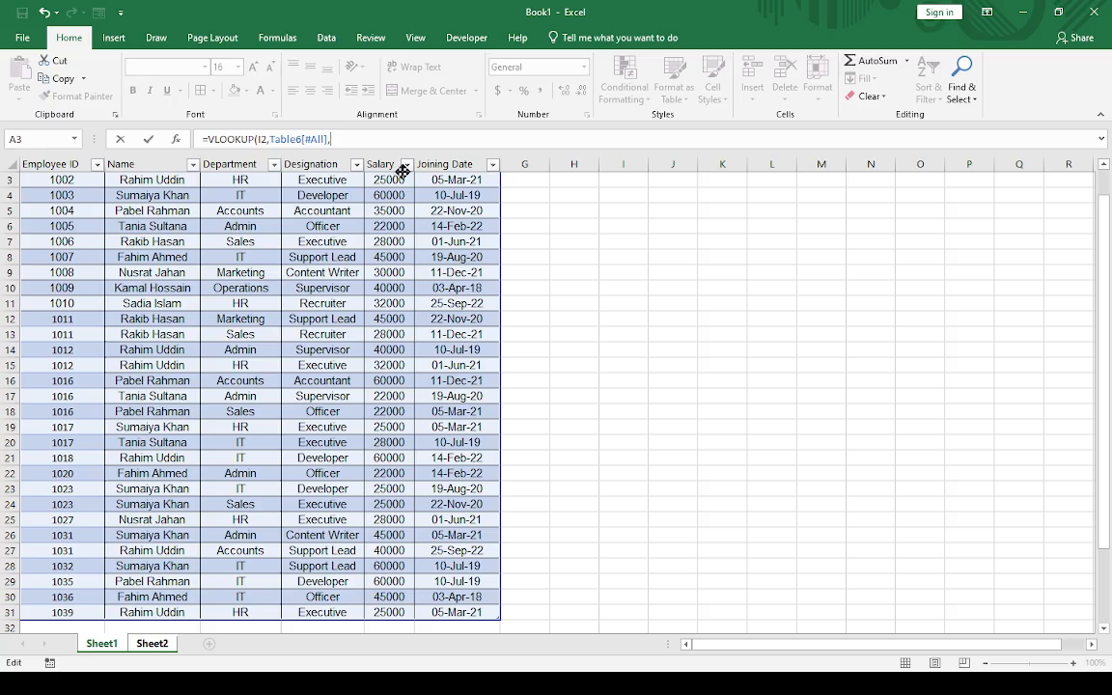
- Complete the Salary formula in K2 with column index 5 and exact match FALSE
scroll(345, 232, "up", 1)
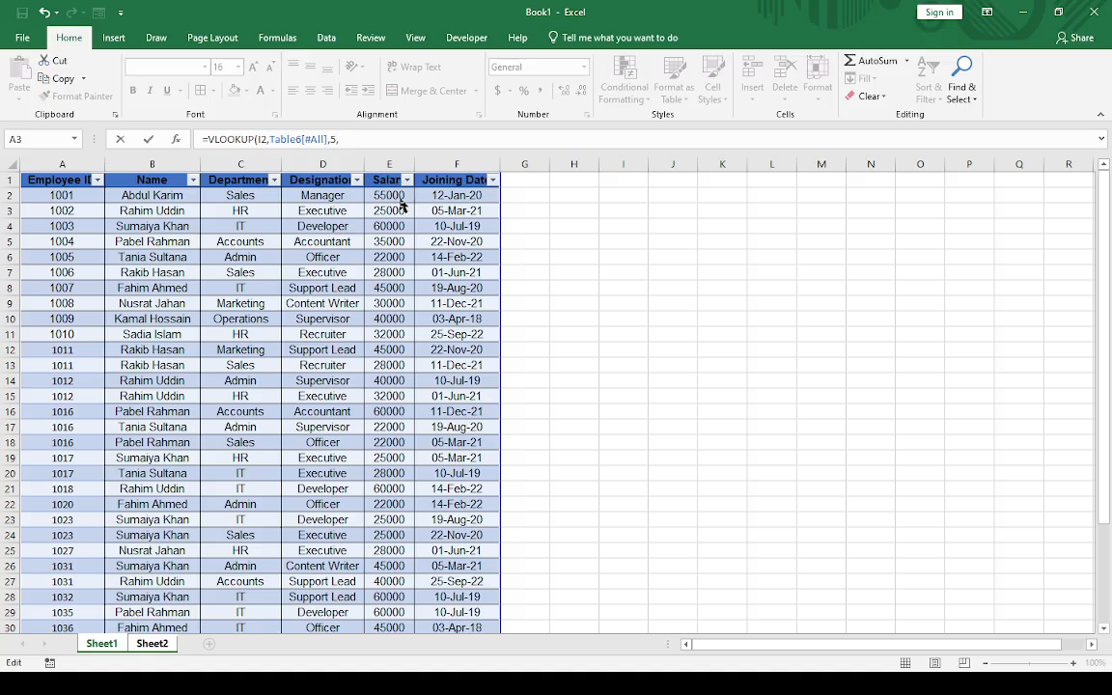
type("FALSE")
key("Return")
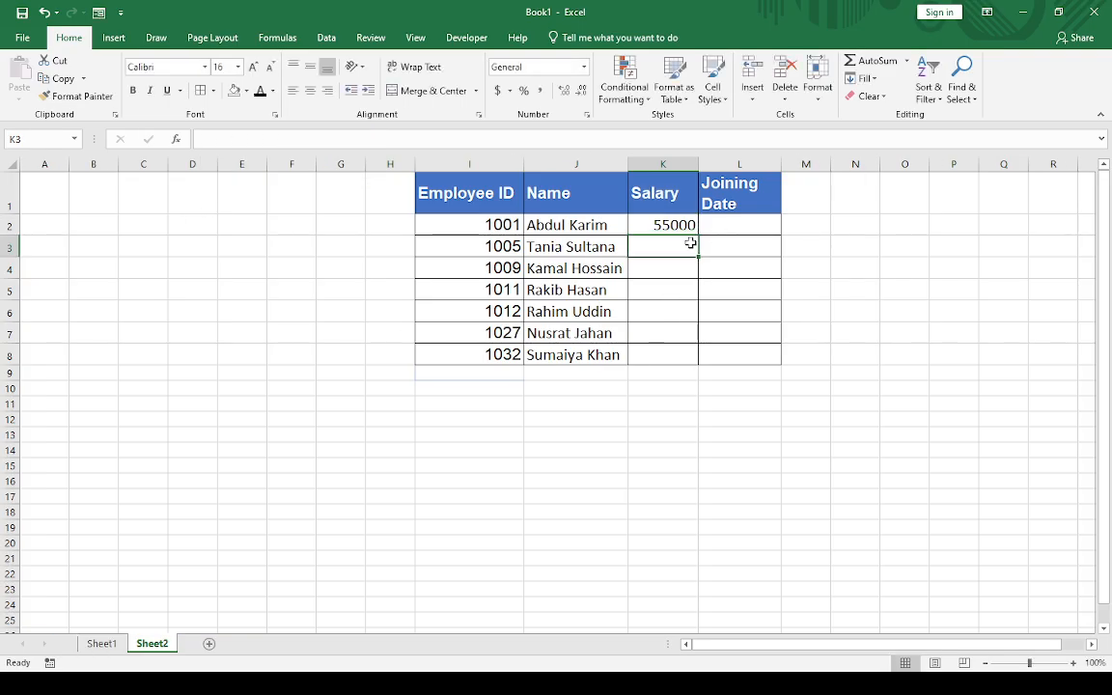
- Fill the Salary formula from K2 down to K8
left_click(680, 226)
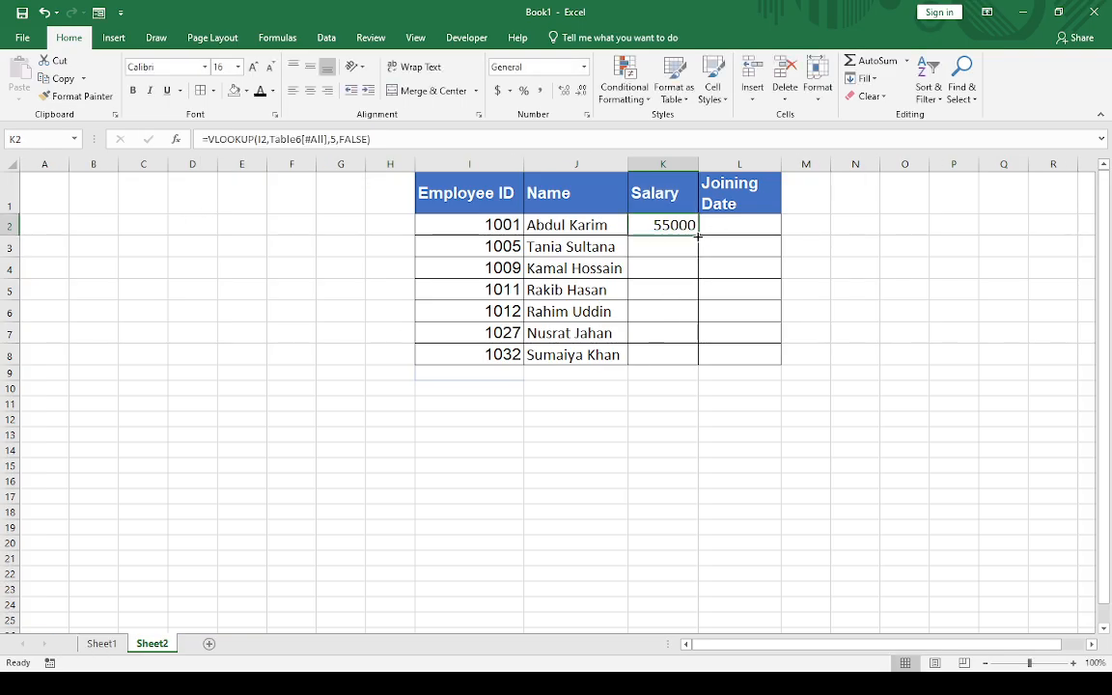
double_click(695, 230)
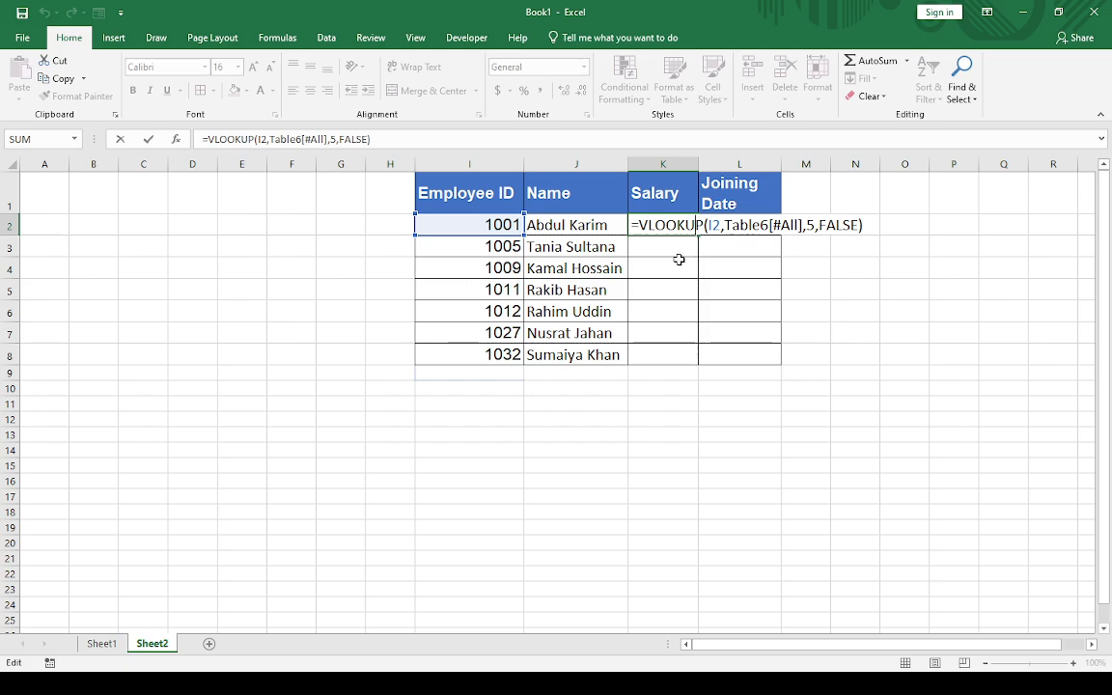
key("Return")
left_click(691, 227)
double_click(697, 235)
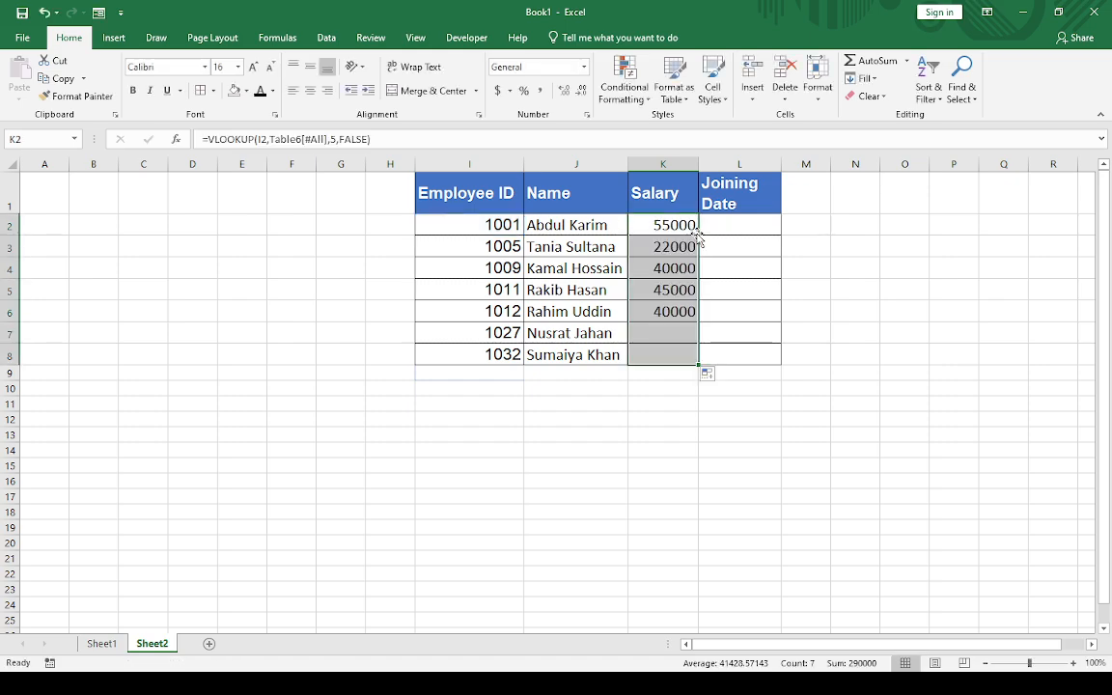
- Copy the Salary formula from K2 into Joining Date cell L2
left_click(734, 231)
left_click(664, 228)
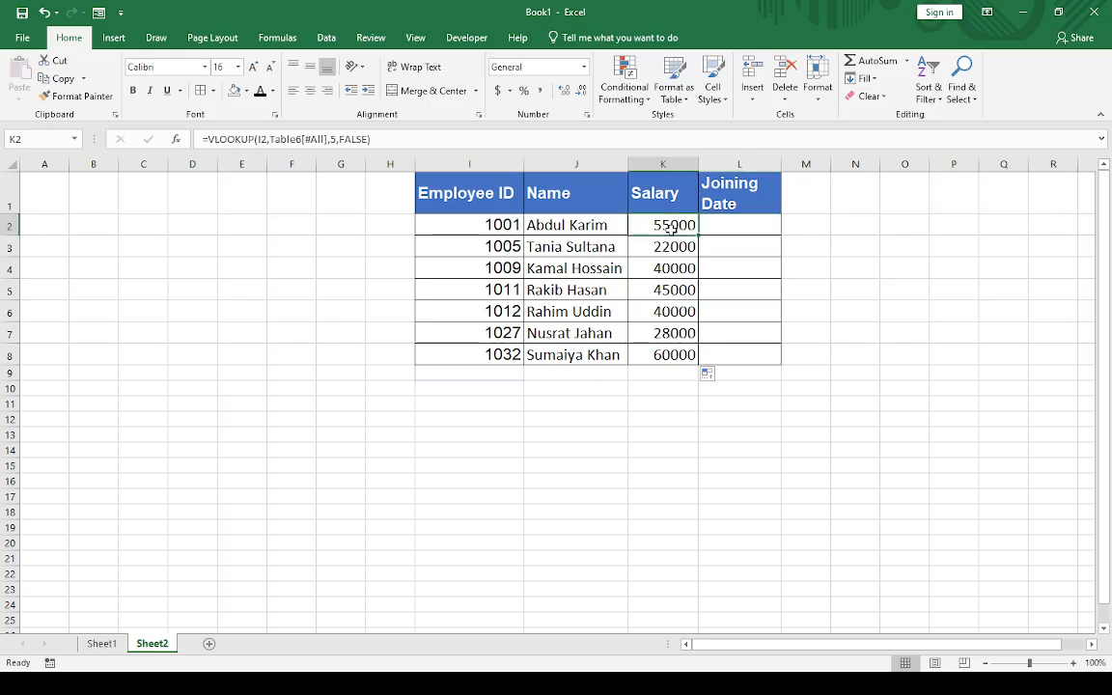
key("ctrl+c")
left_click(727, 227)
key("ctrl+v")
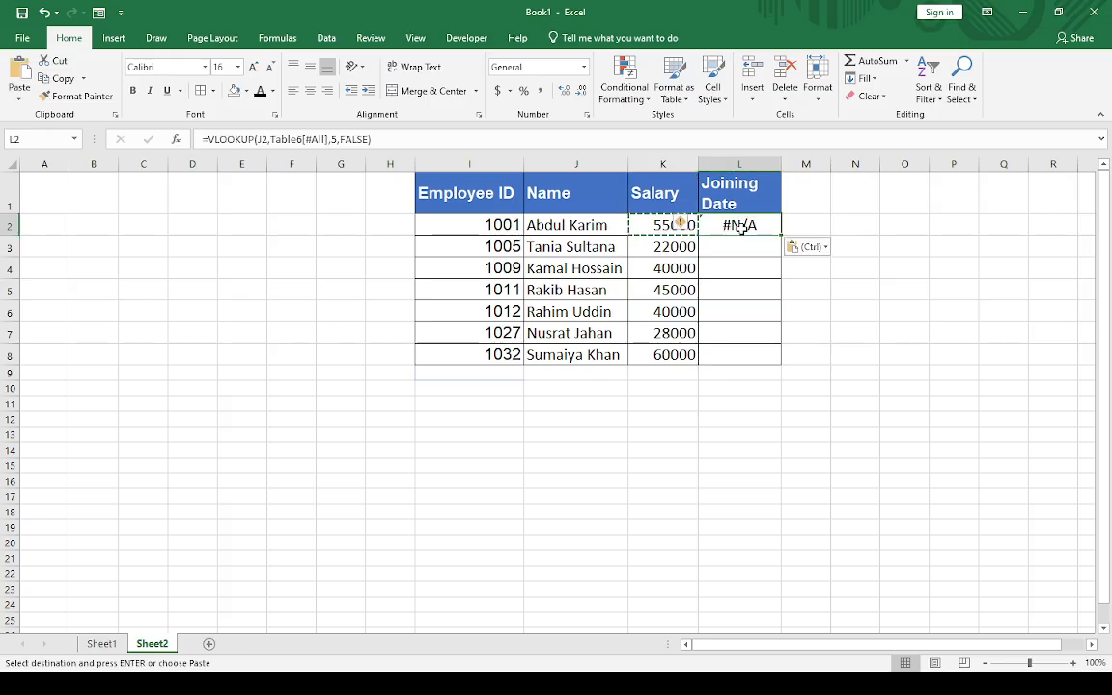
- Change the VLOOKUP formula in L2 to use Employee ID cell I2 as the lookup value and 6 as the column index
double_click(739, 226)
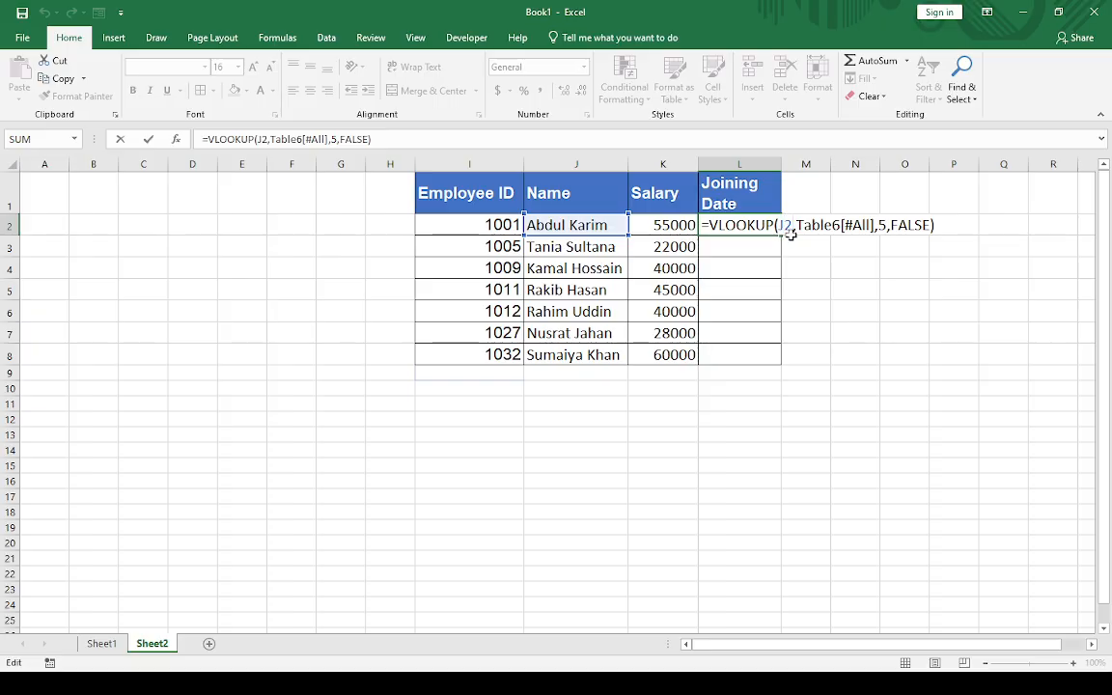
left_click(787, 232)
left_click(502, 225)
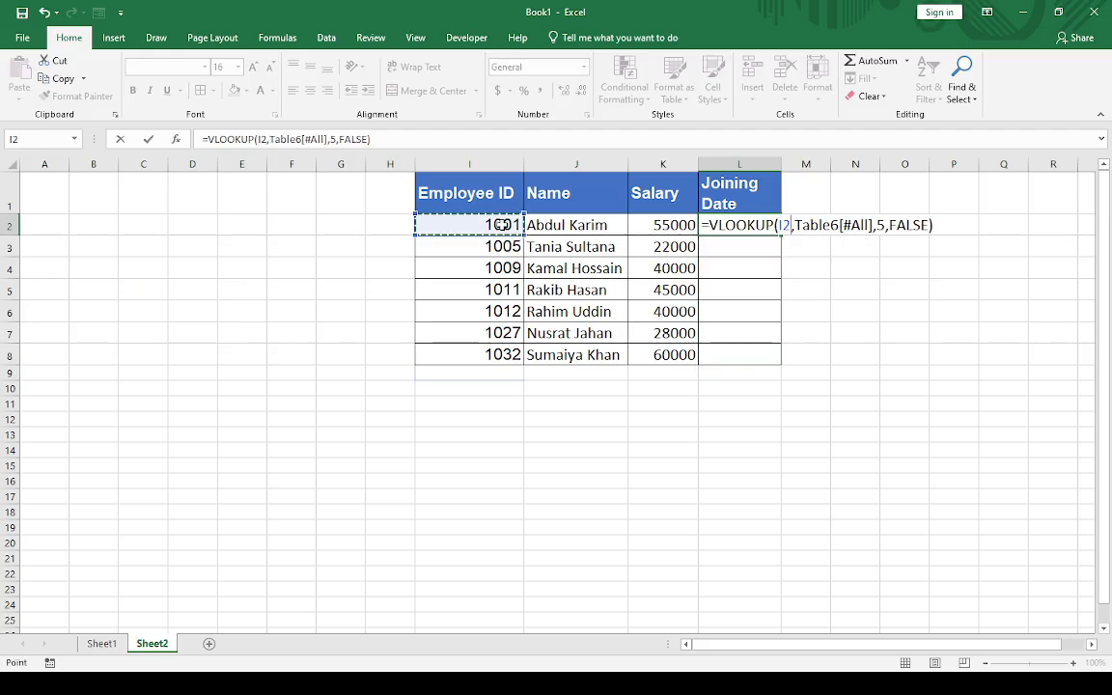
left_click(884, 228)
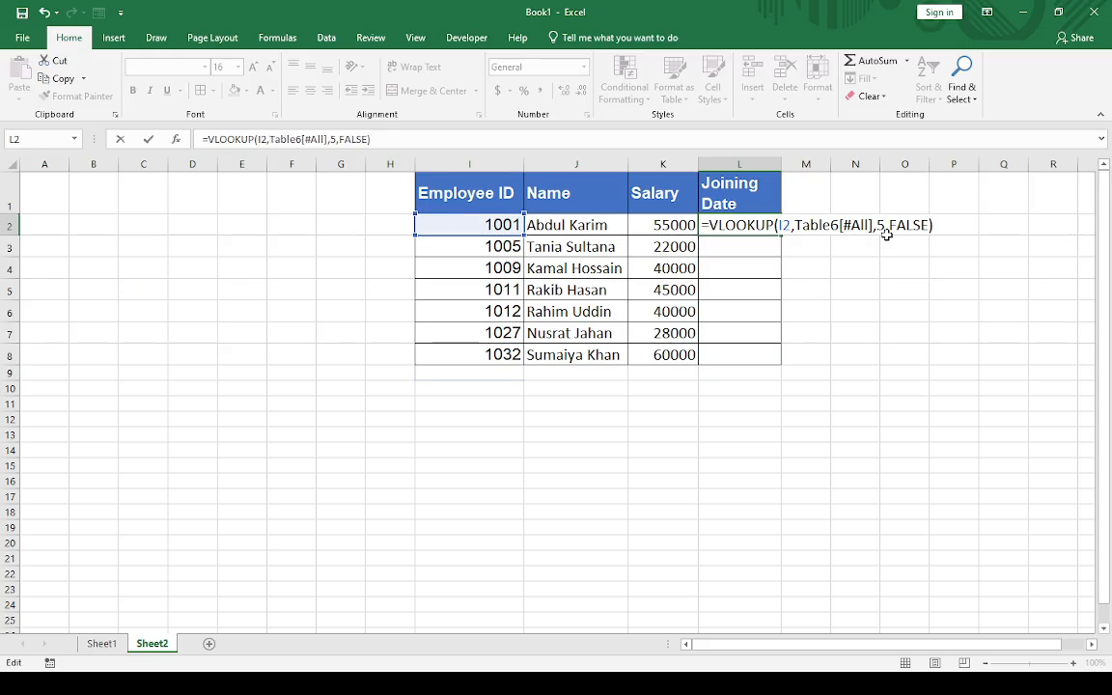
key("BackSpace")
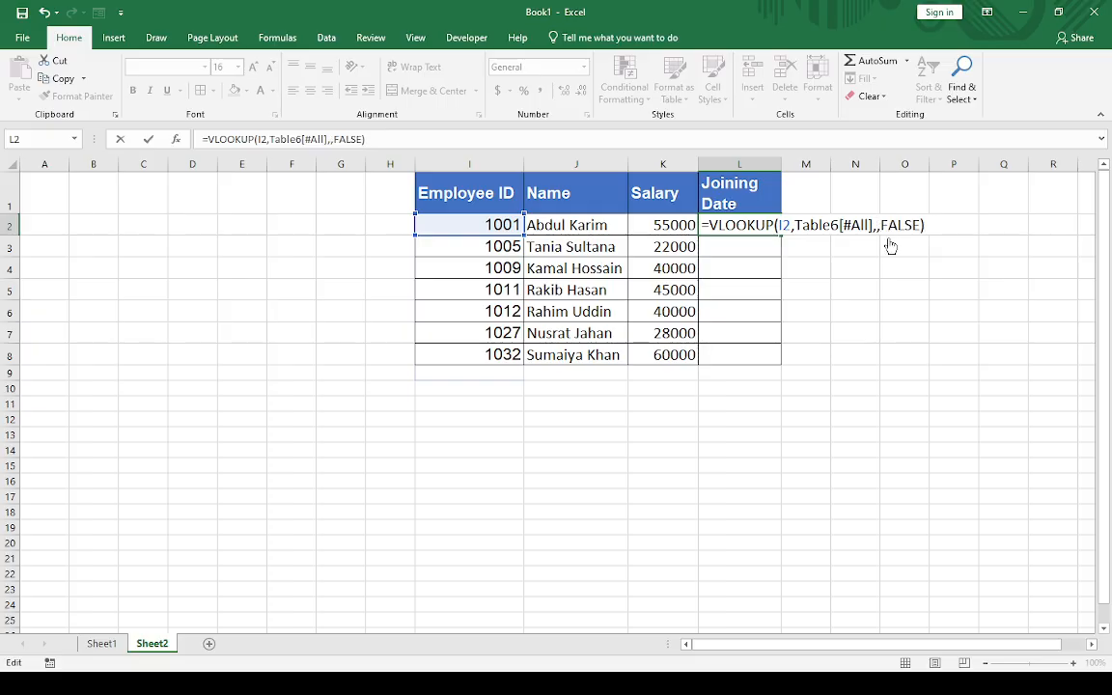
type("6")
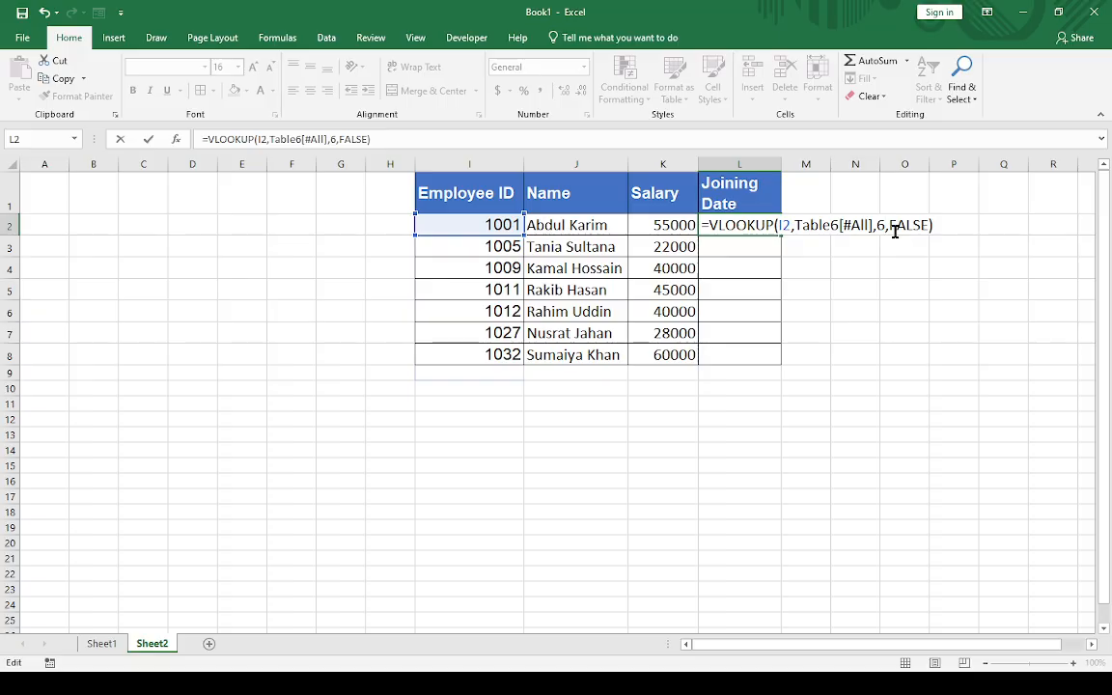
key("ctrl+Return")
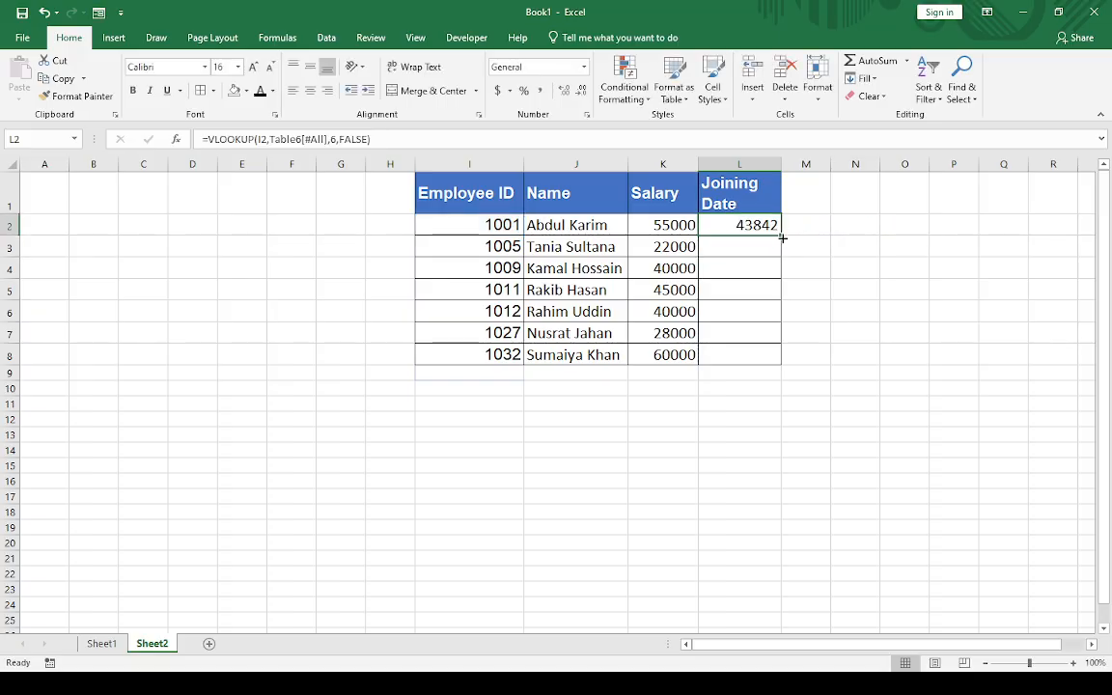
- Fill the Joining Date formula down to L8 and format L2:L8 as numeric day-month-year dates
left_click_drag(782, 236, 784, 368)
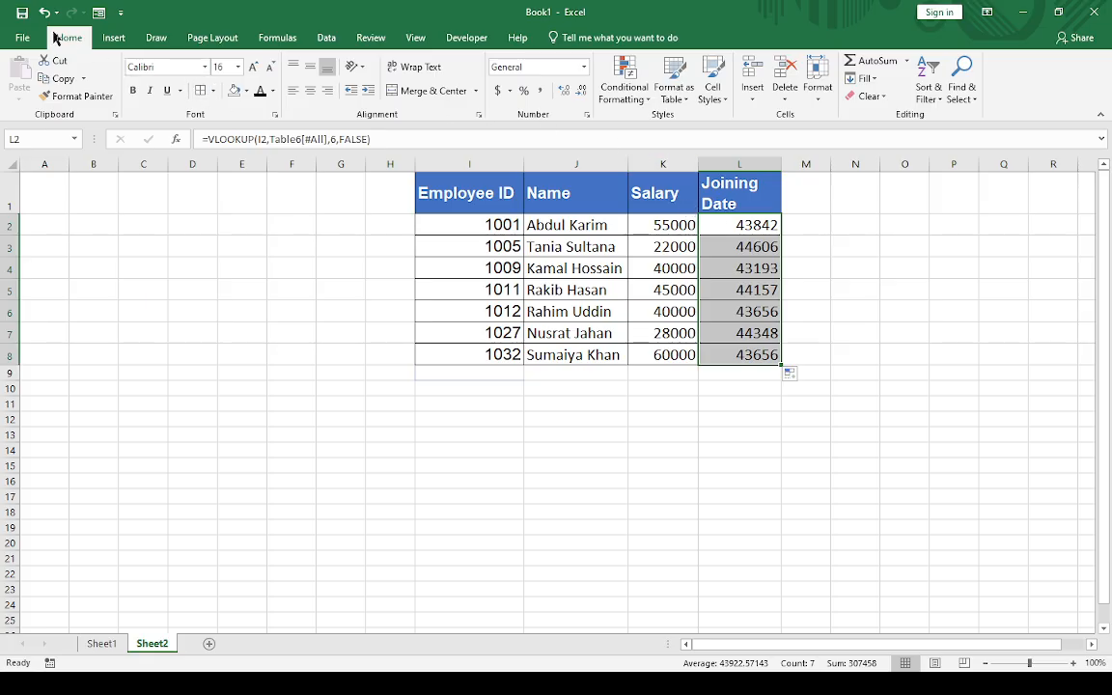
left_click(584, 71)
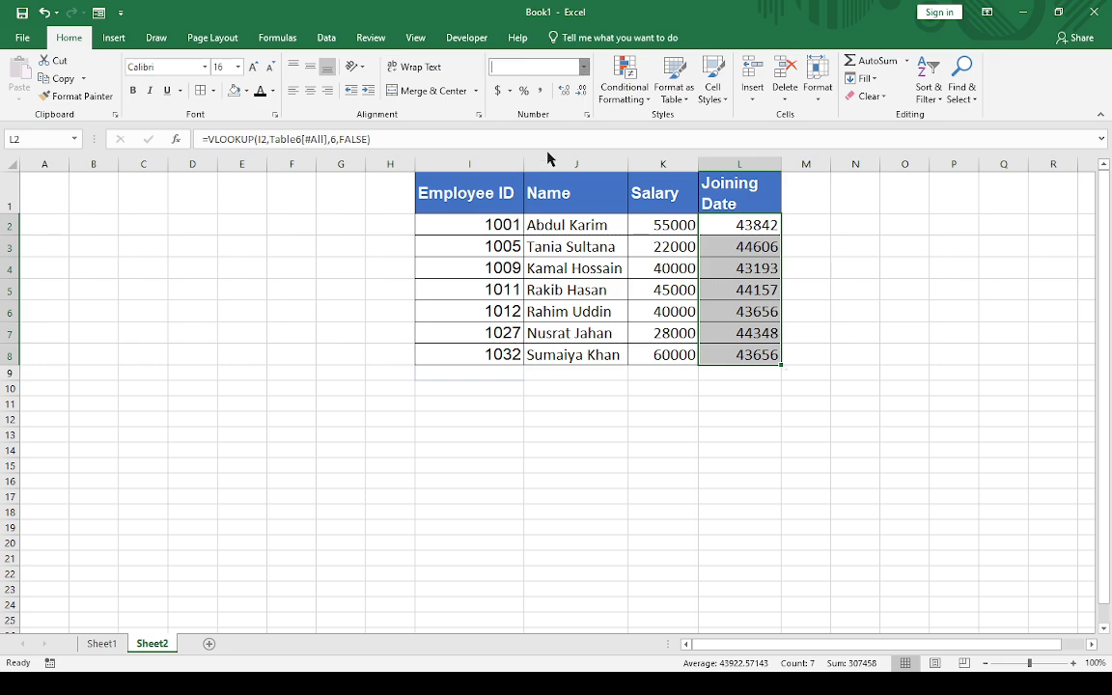
left_click(563, 237)
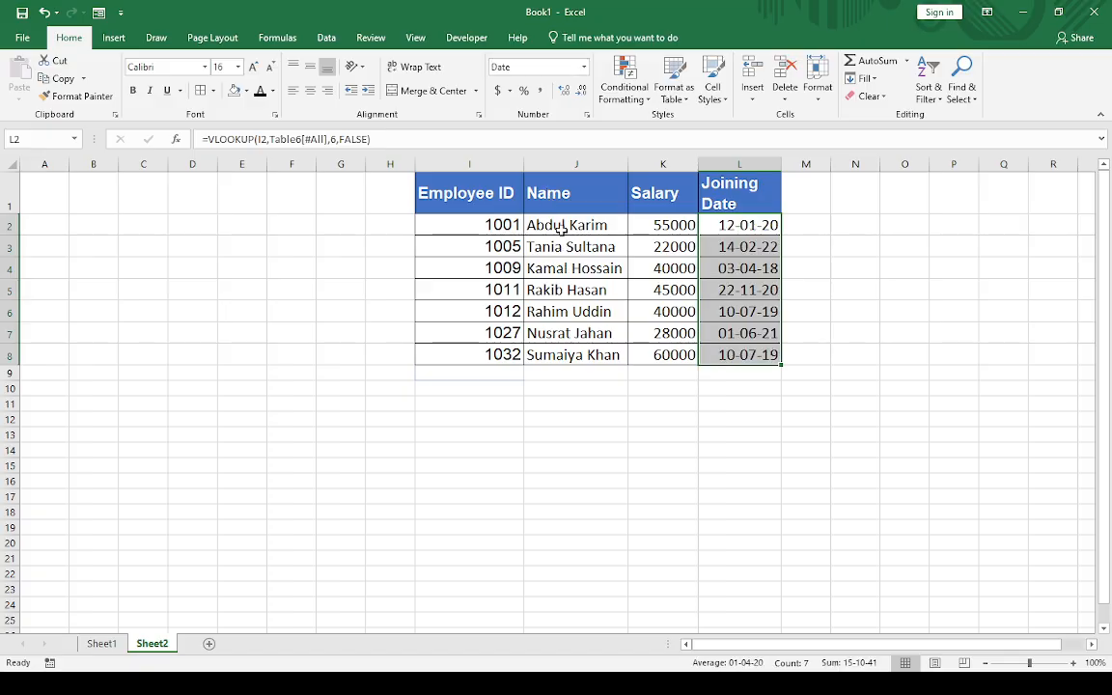
left_click(757, 407)
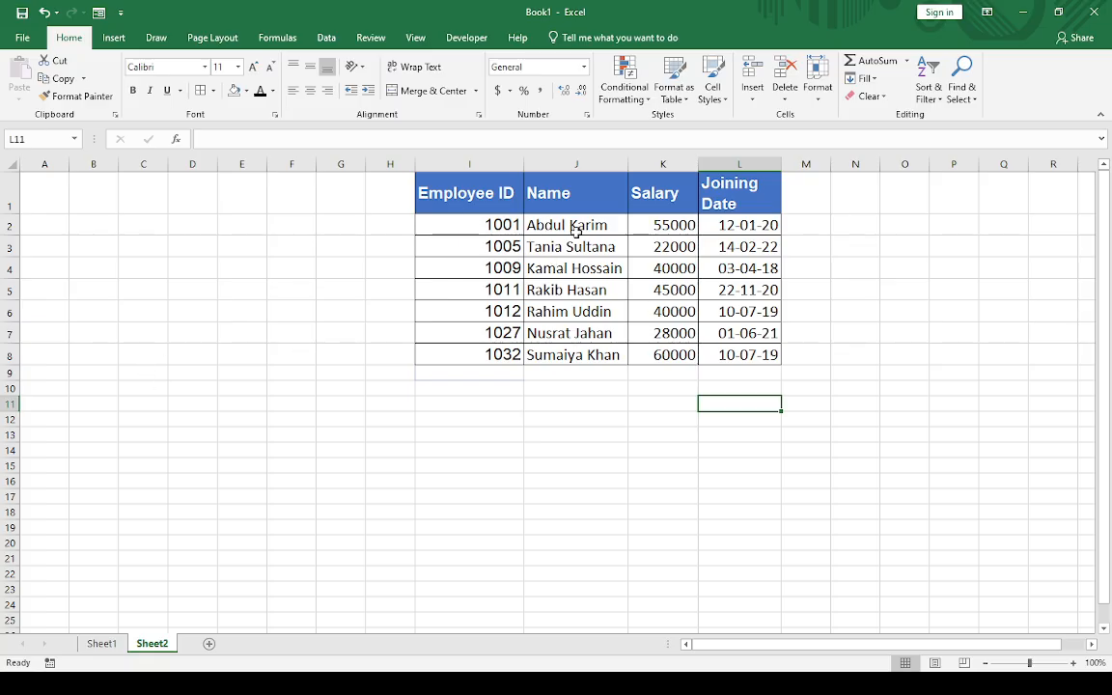
- Compare the Name, Salary and Joining Date lookups on Sheet2 with the employee table on Sheet1, checking the formulas in K5 and J5
left_click(111, 643)
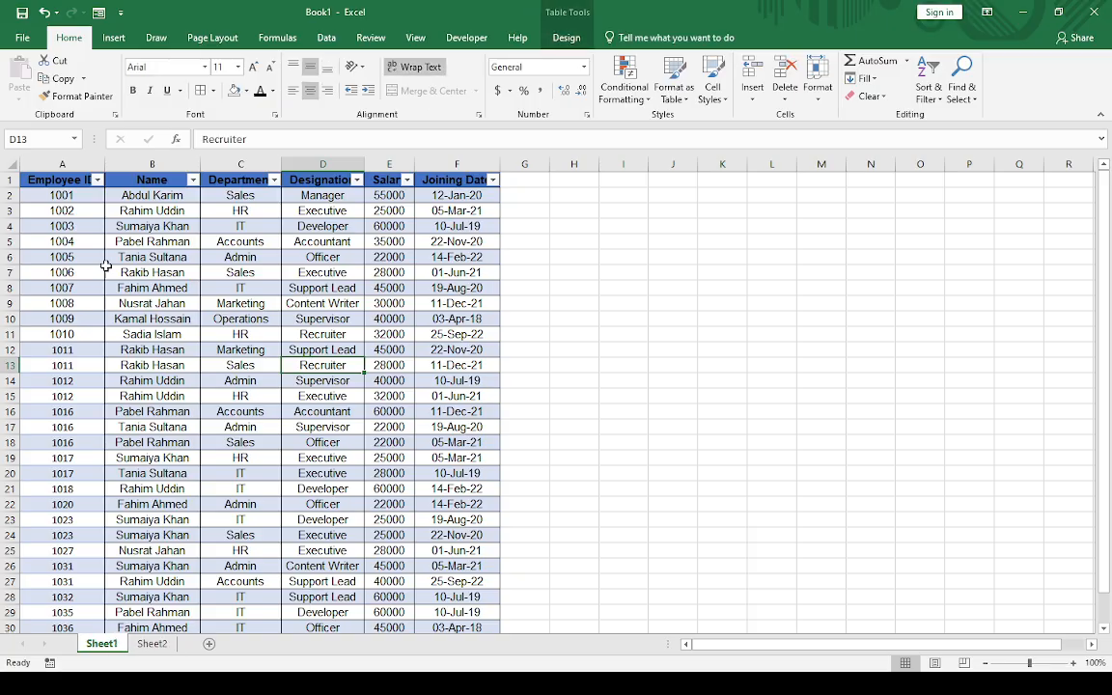
left_click(60, 193)
left_click(146, 194)
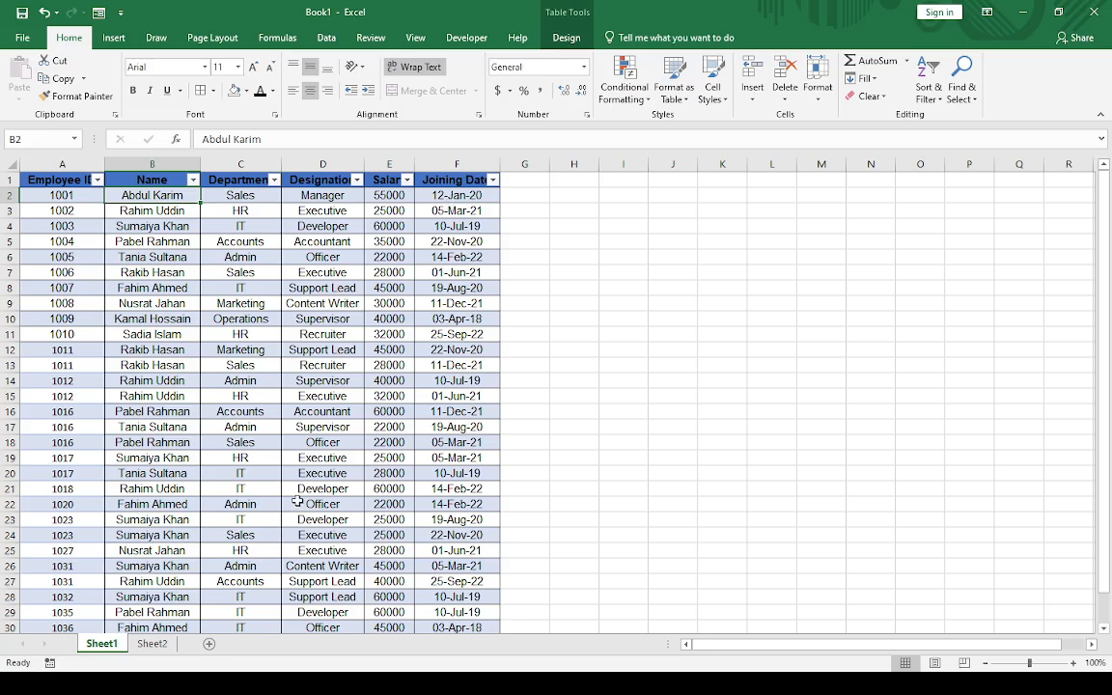
left_click(151, 643)
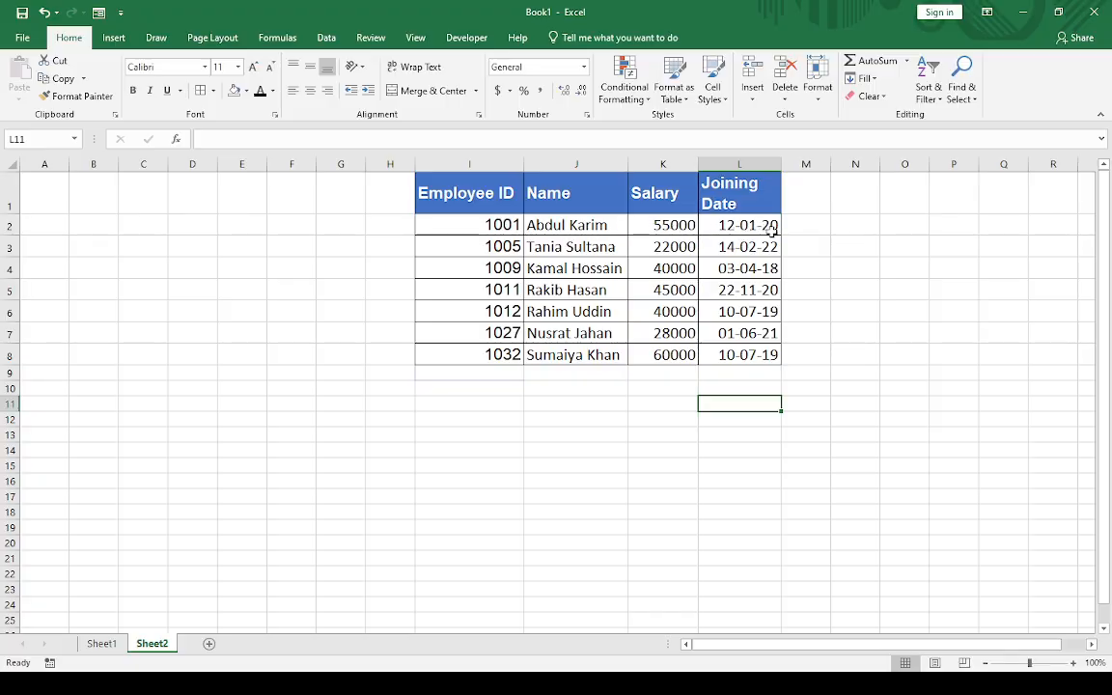
left_click(618, 418)
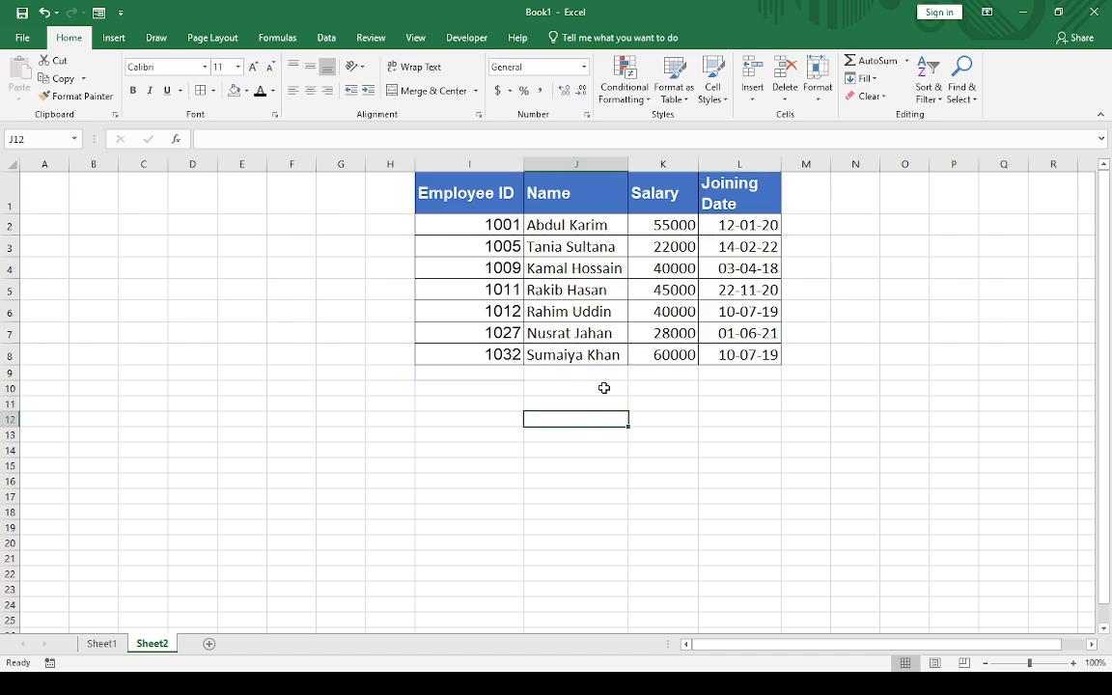
left_click(102, 644)
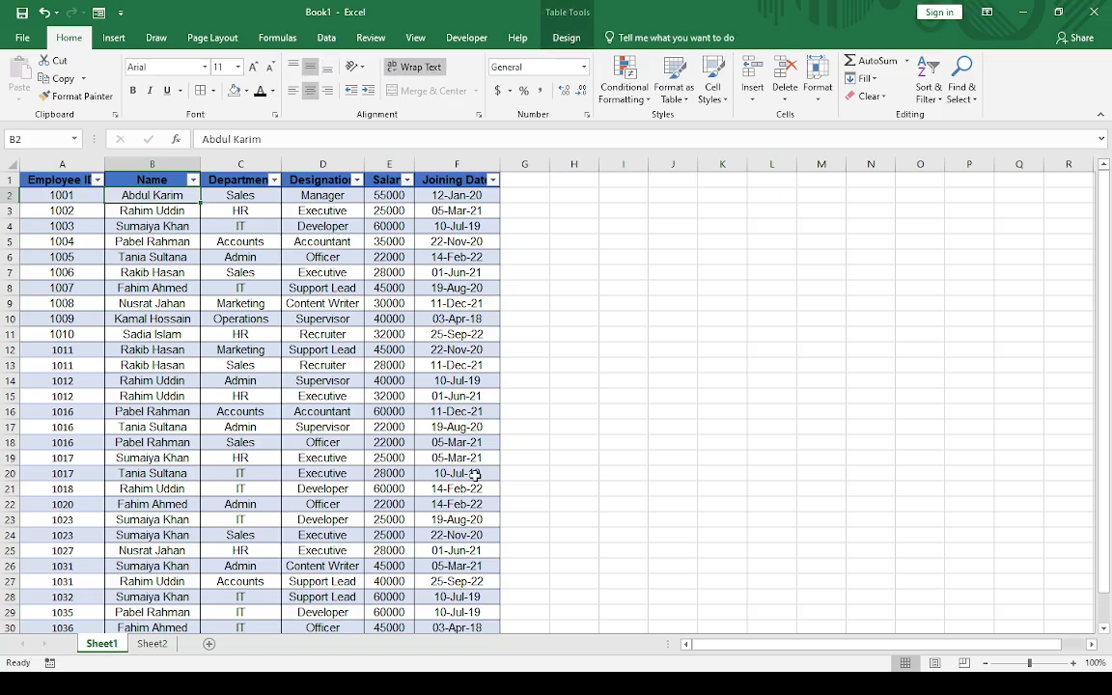
left_click(151, 644)
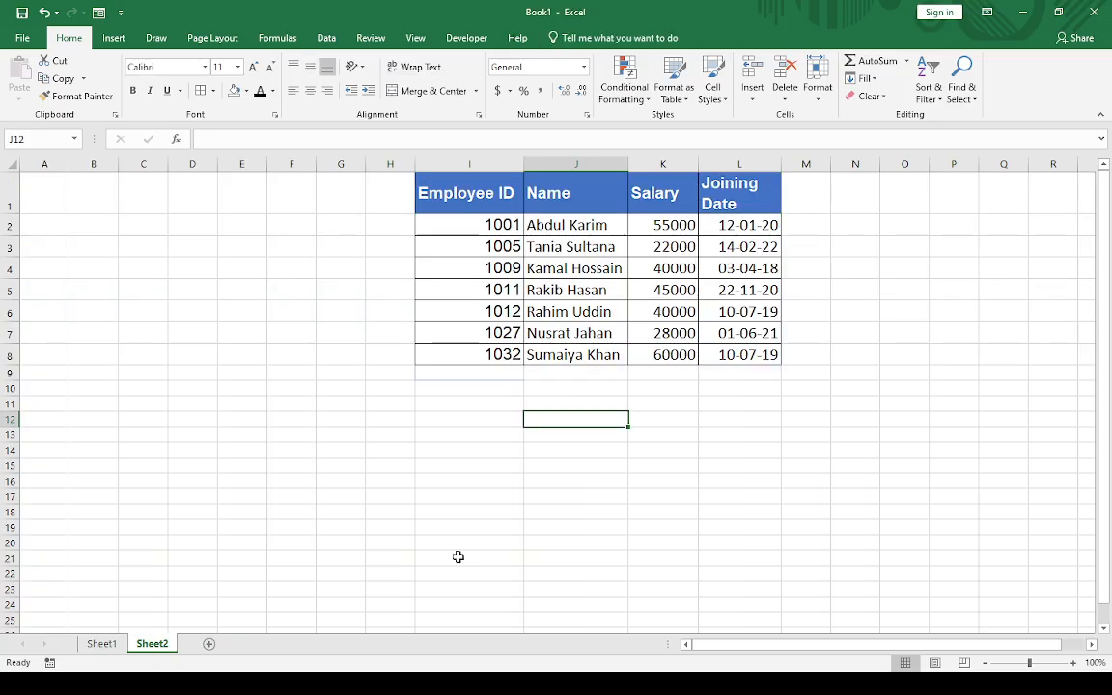
left_click(681, 288)
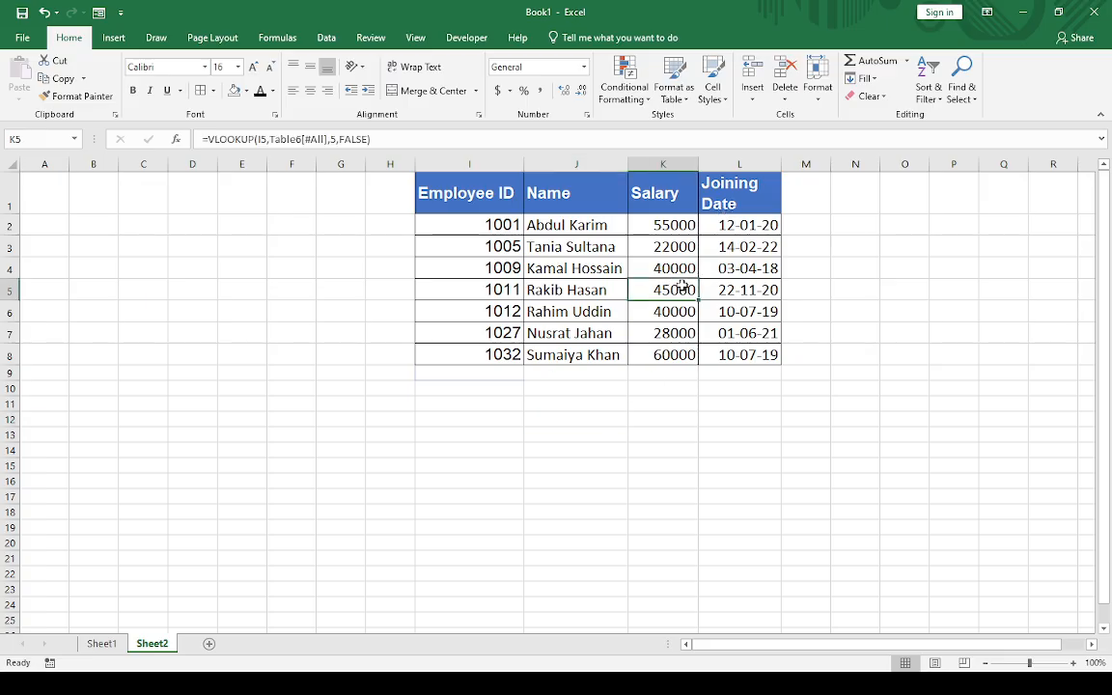
left_click(566, 289)
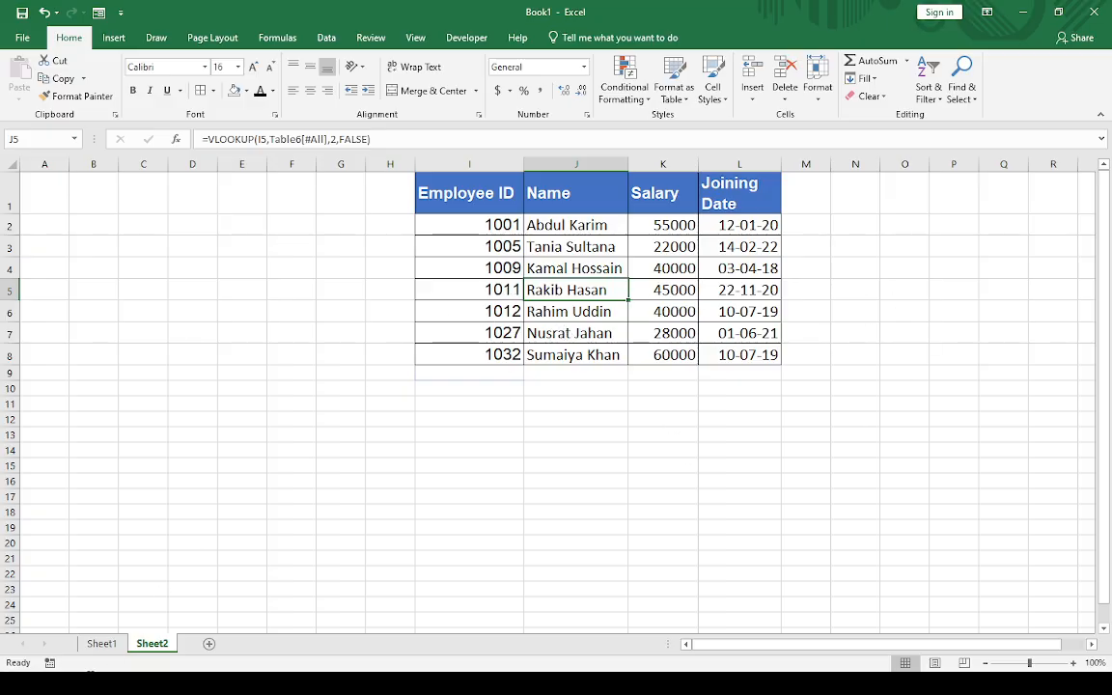
left_click(96, 644)
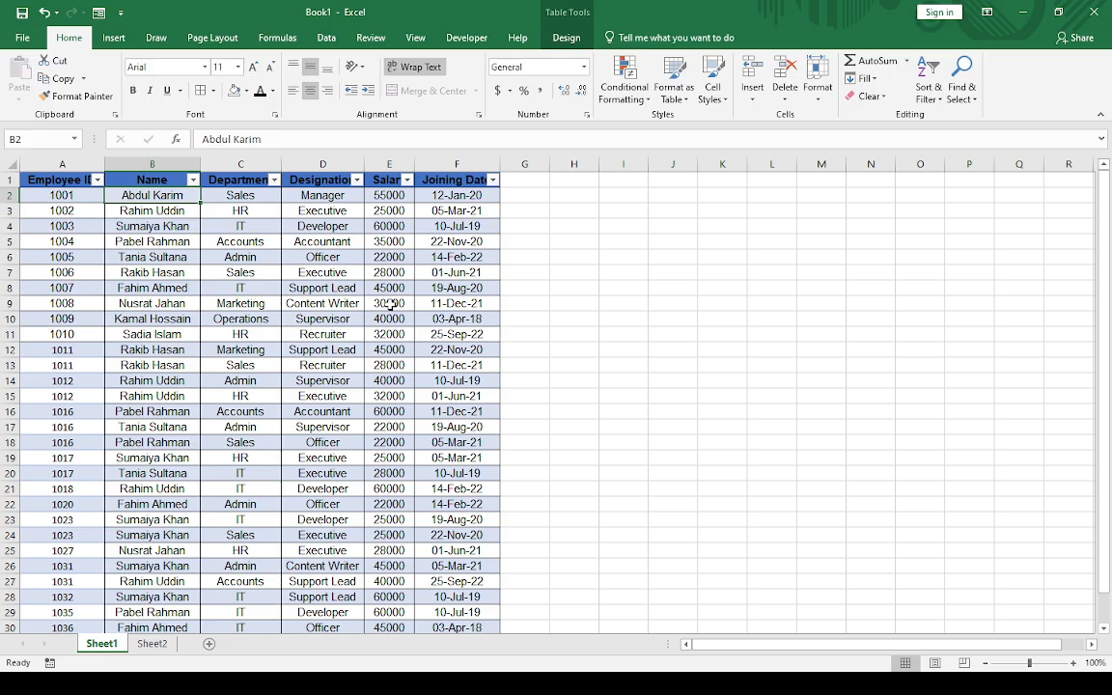
left_click(152, 643)
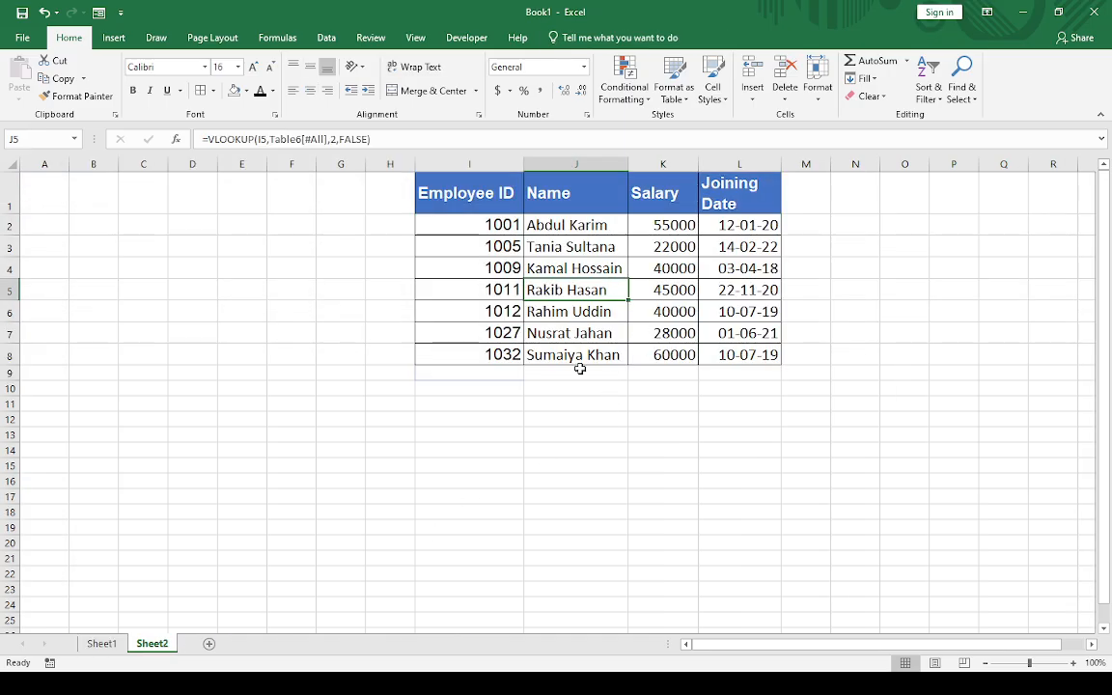